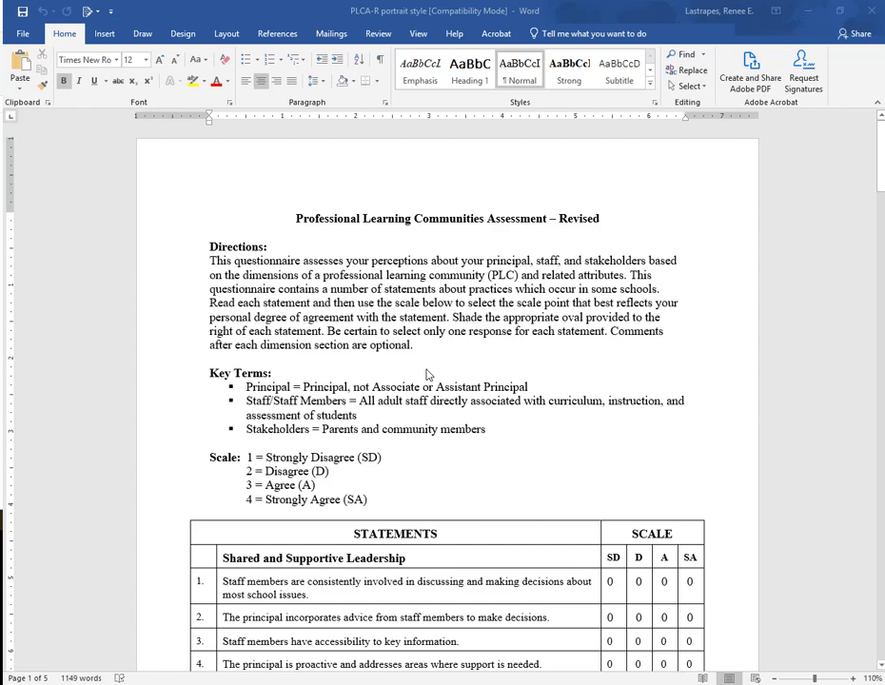
Step: Review the Professional Learning Communities Assessment – Revised questionnaire, from its directions and rating scale through every statement section to the source note
scroll(424, 376, down, 5)
scroll(424, 376, up, 5)
scroll(613, 433, down, 1)
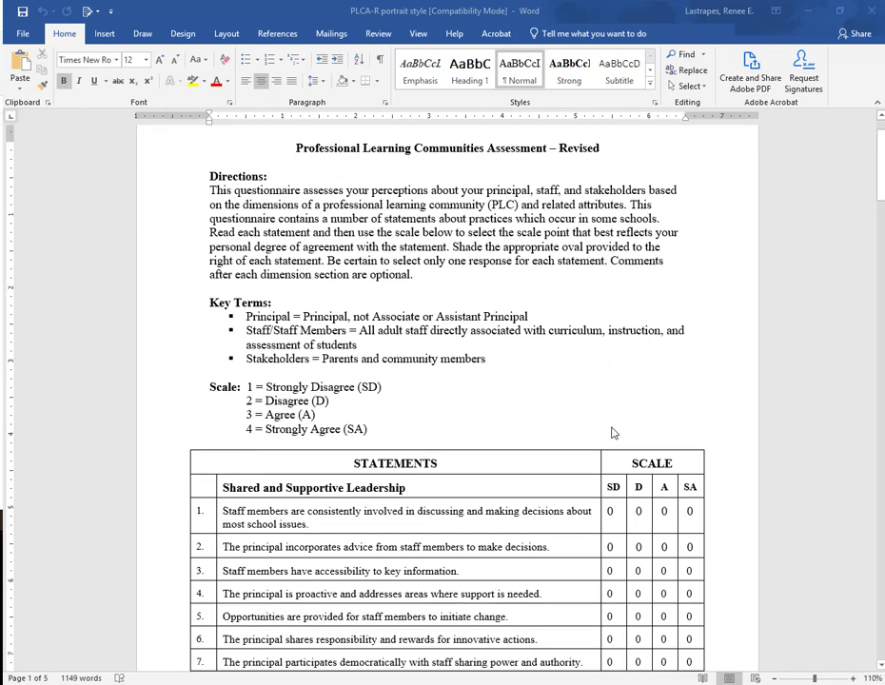
scroll(612, 432, down, 4)
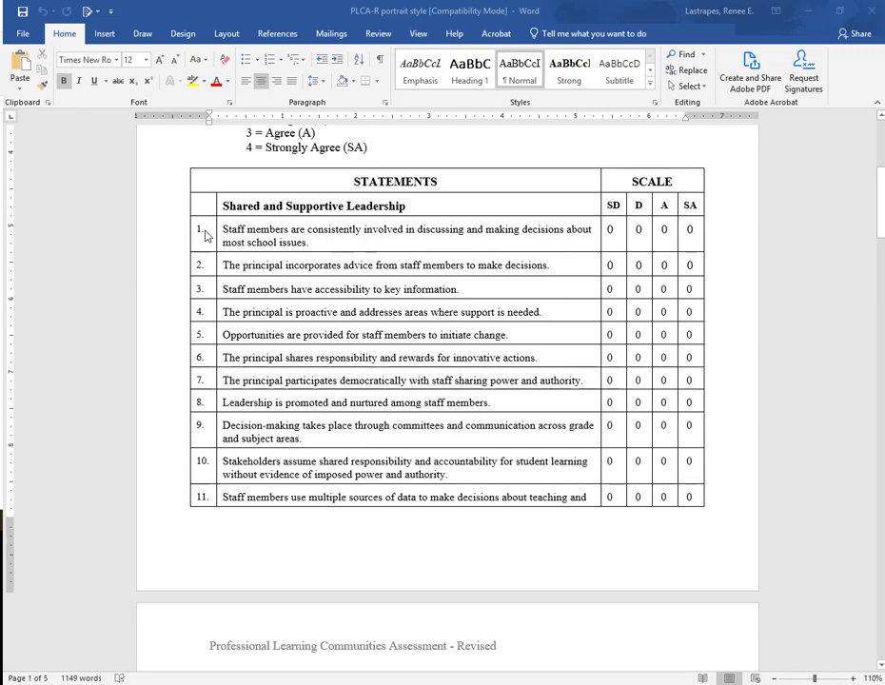
scroll(213, 452, down, 6)
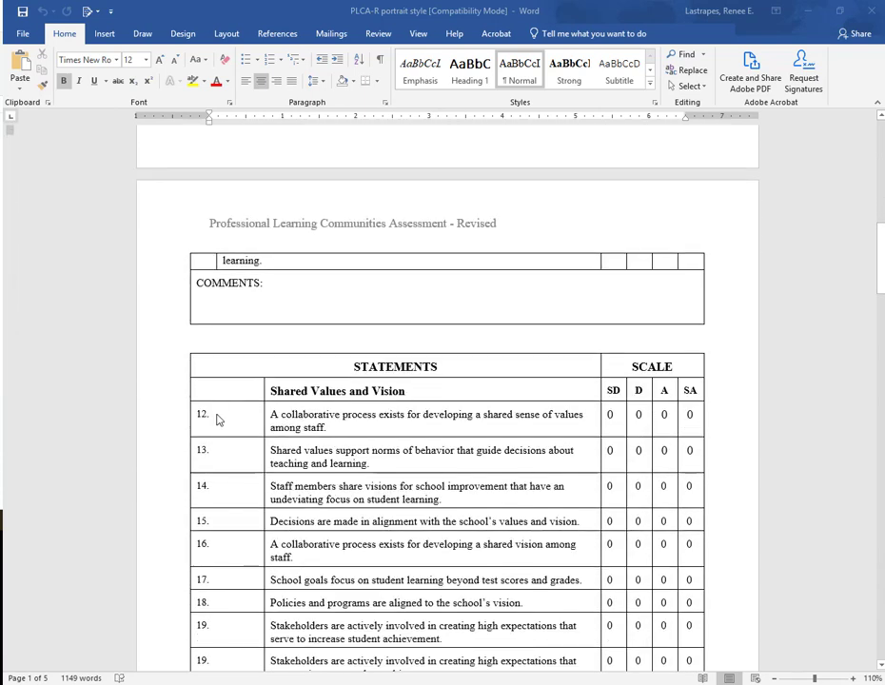
scroll(217, 419, down, 3)
scroll(213, 426, down, 1)
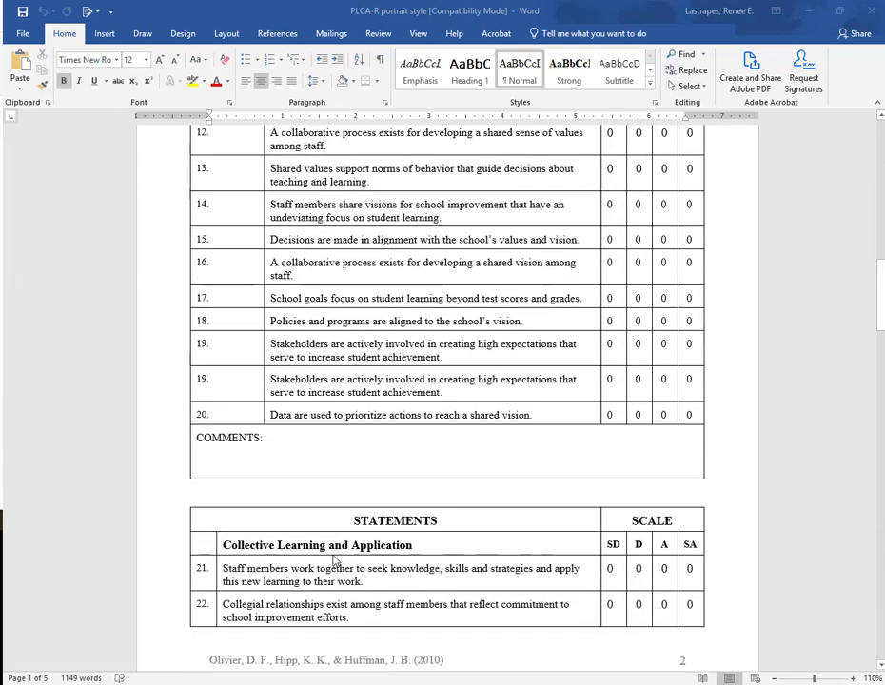
scroll(333, 561, down, 2)
scroll(339, 450, down, 5)
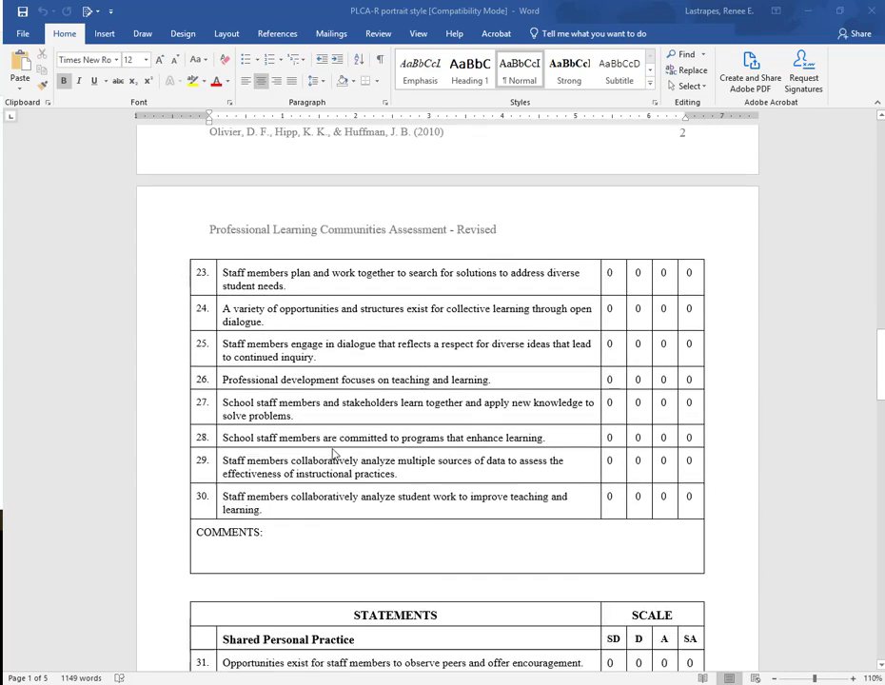
scroll(333, 455, down, 3)
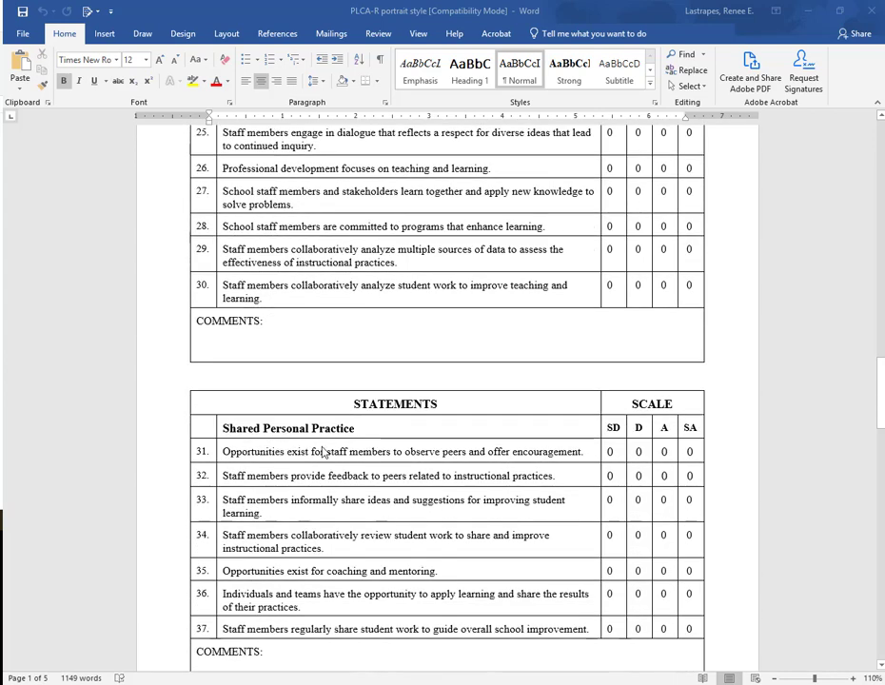
scroll(324, 452, down, 5)
scroll(322, 450, down, 3)
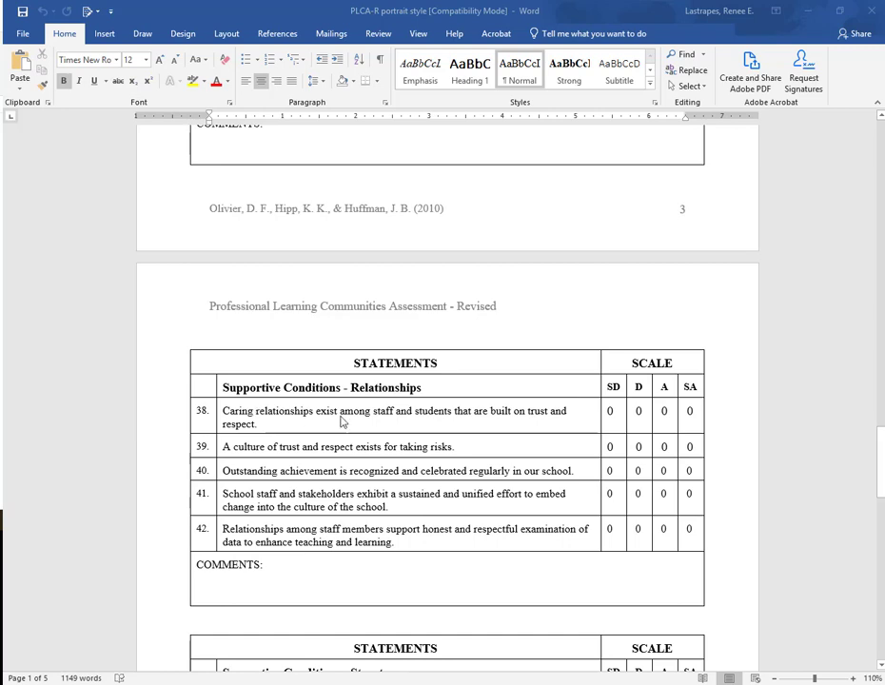
scroll(387, 422, down, 5)
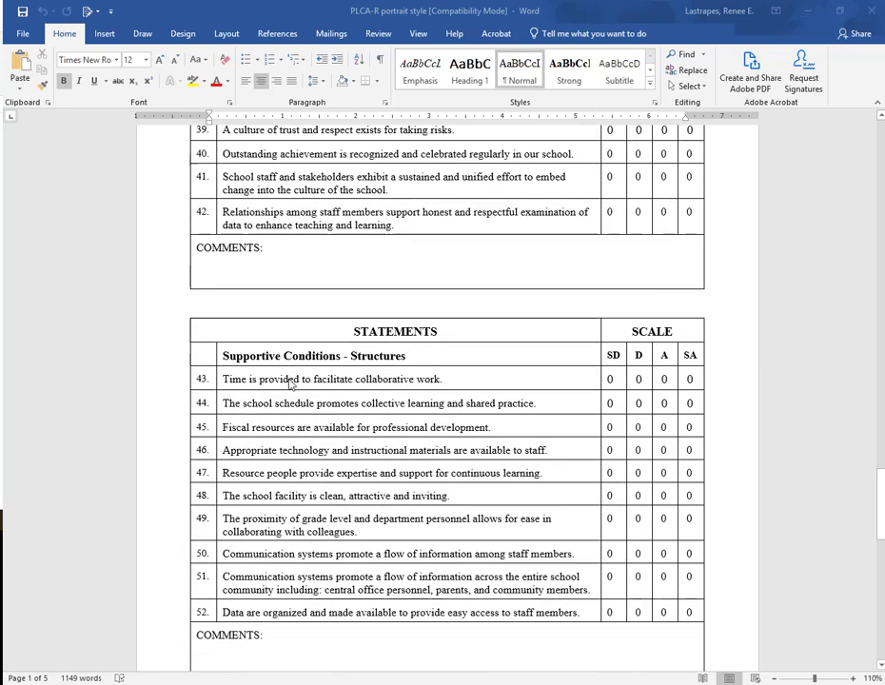
scroll(354, 391, down, 5)
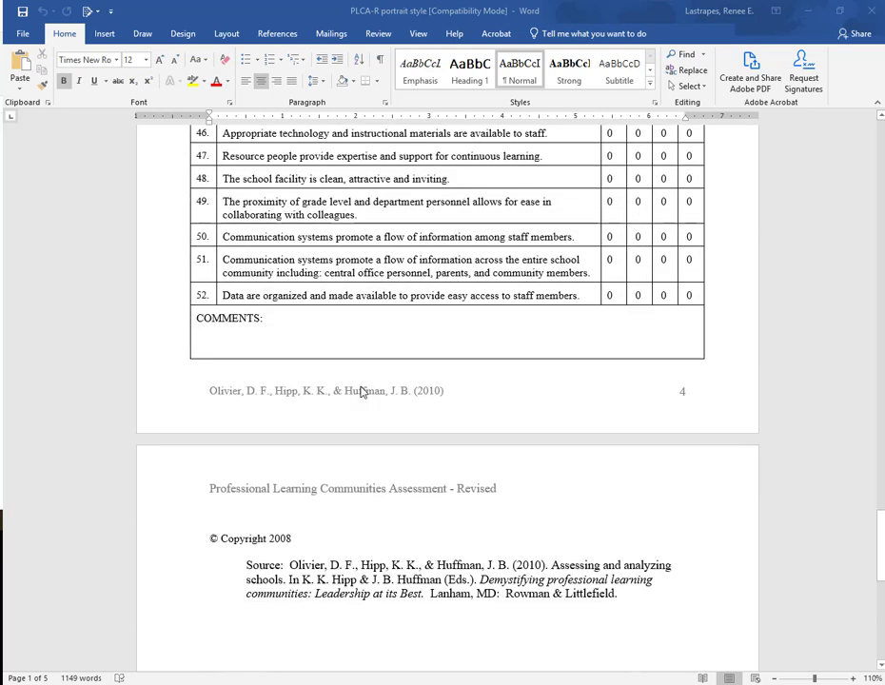
scroll(361, 391, up, 20)
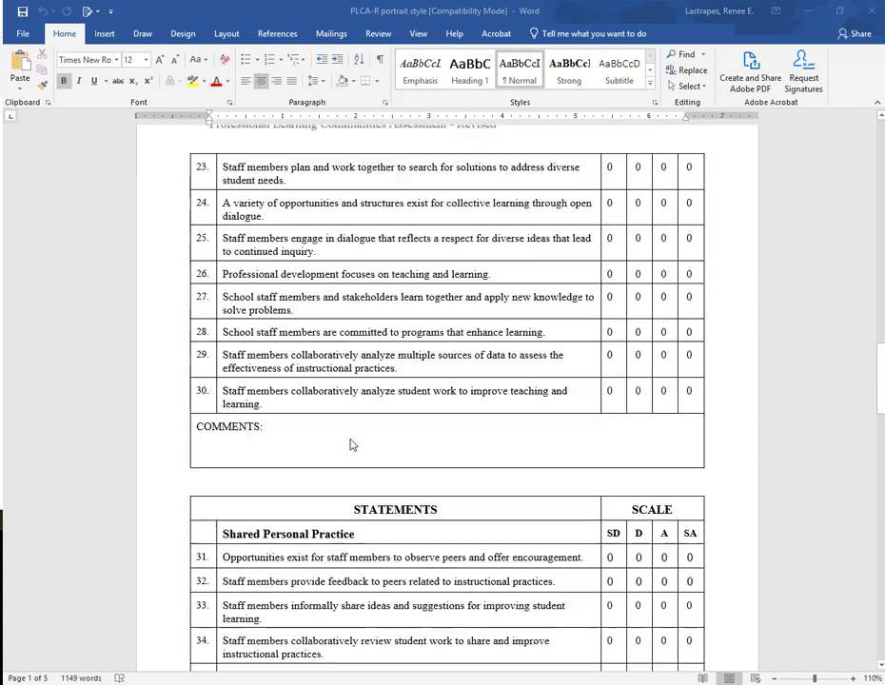
scroll(335, 449, up, 18)
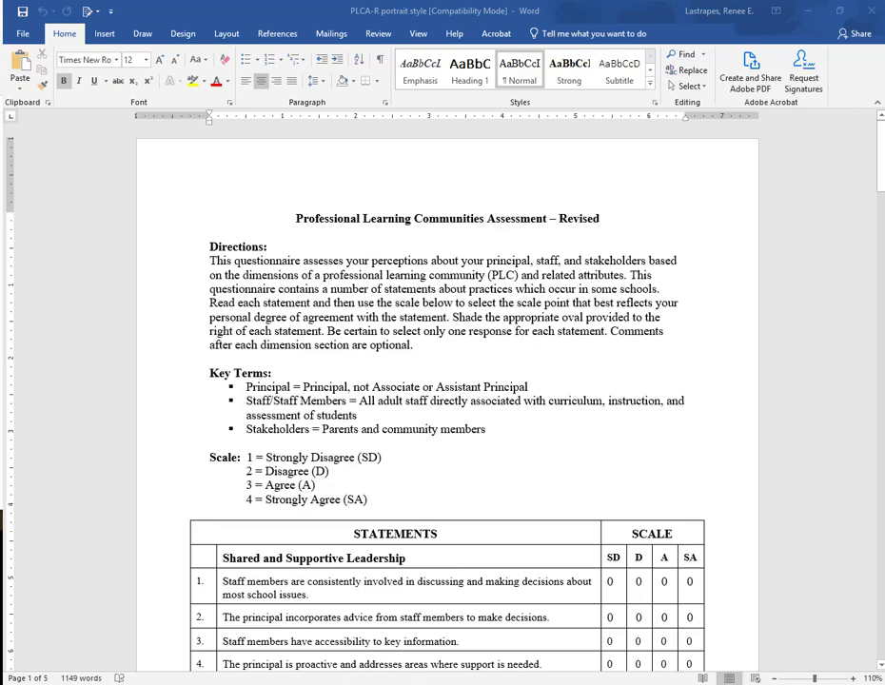
Step: Switch to Qualtrics in the browser and open the Professional Learning Communities survey project from the Tom folder
click(296, 218)
key(alt+Tab)
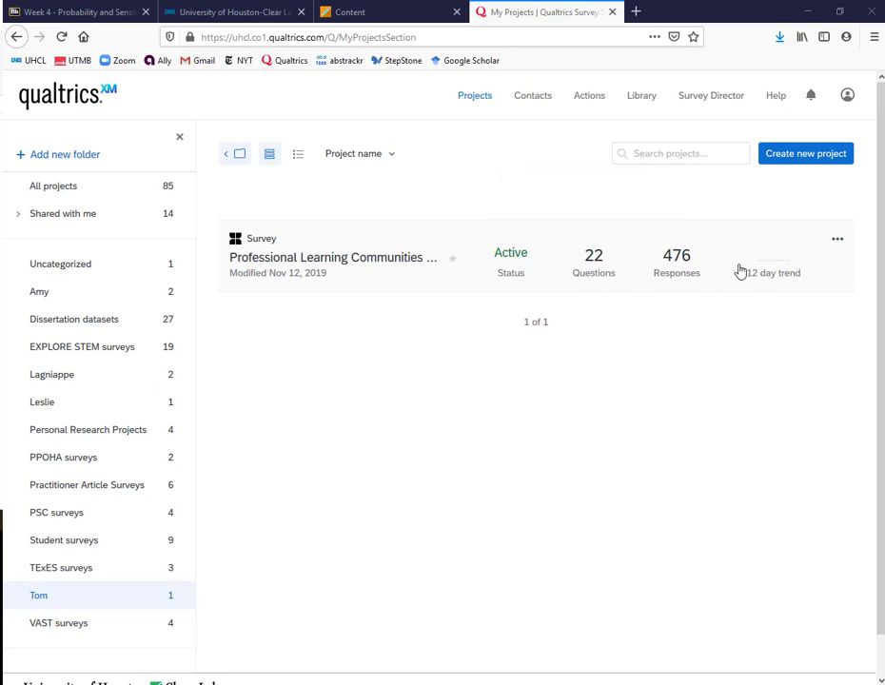
click(338, 265)
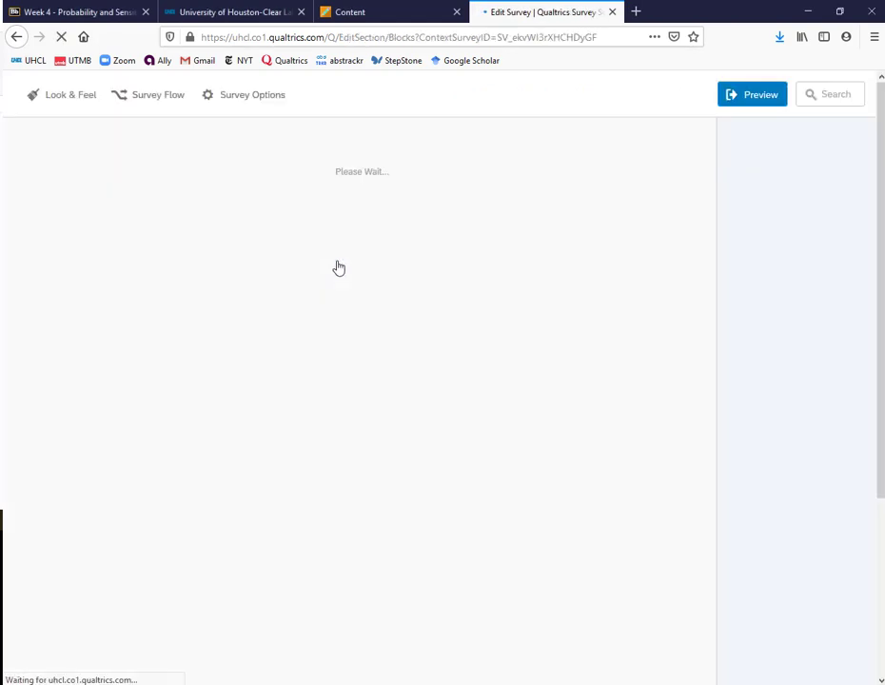
Step: Examine the online survey's directions, background questions, rating-scale matrices and open-ended questions through to the end of the survey
scroll(358, 435, down, 10)
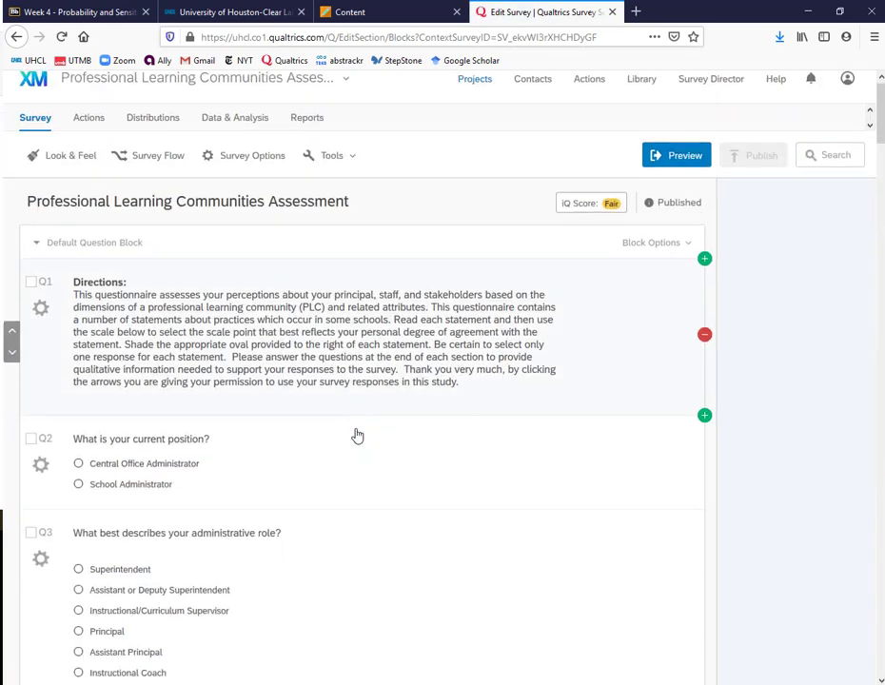
scroll(358, 435, down, 10)
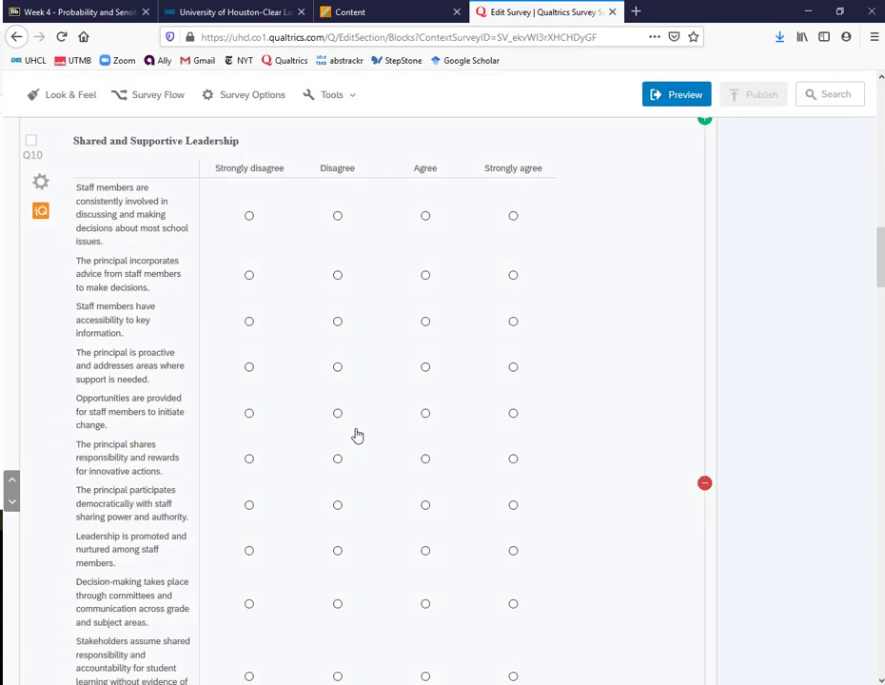
scroll(357, 434, down, 10)
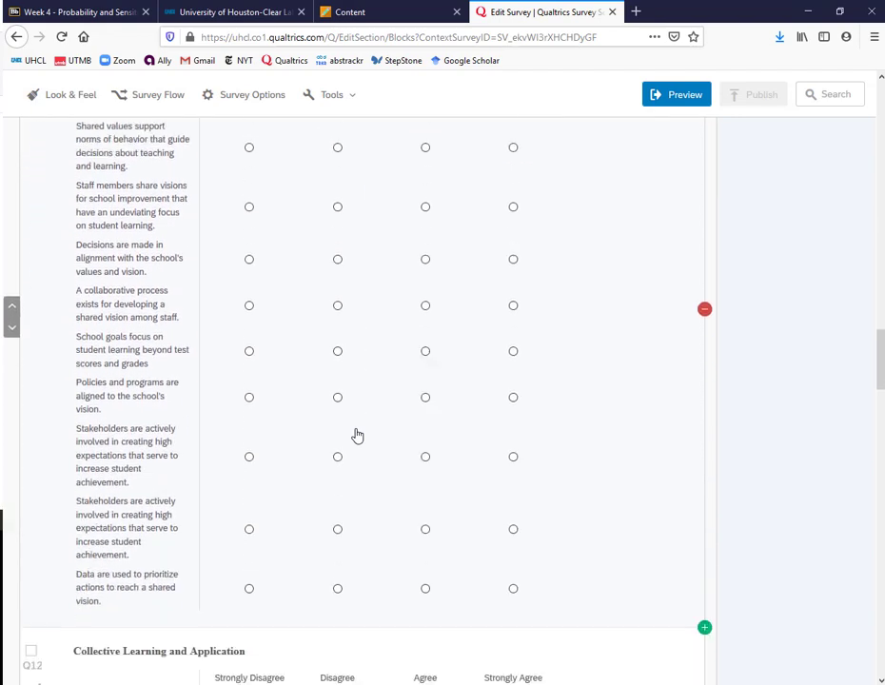
scroll(358, 434, down, 10)
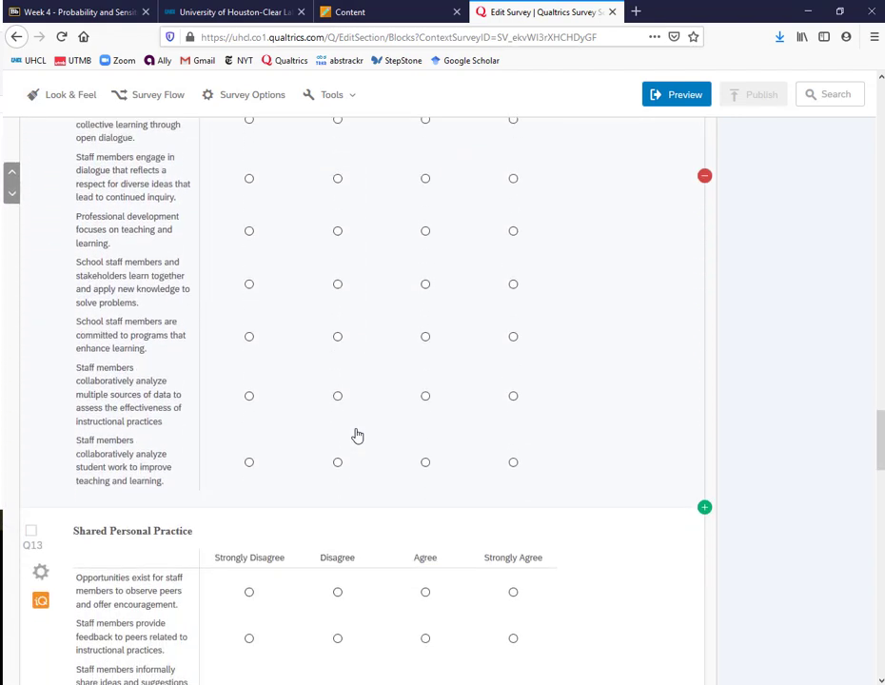
scroll(358, 435, down, 10)
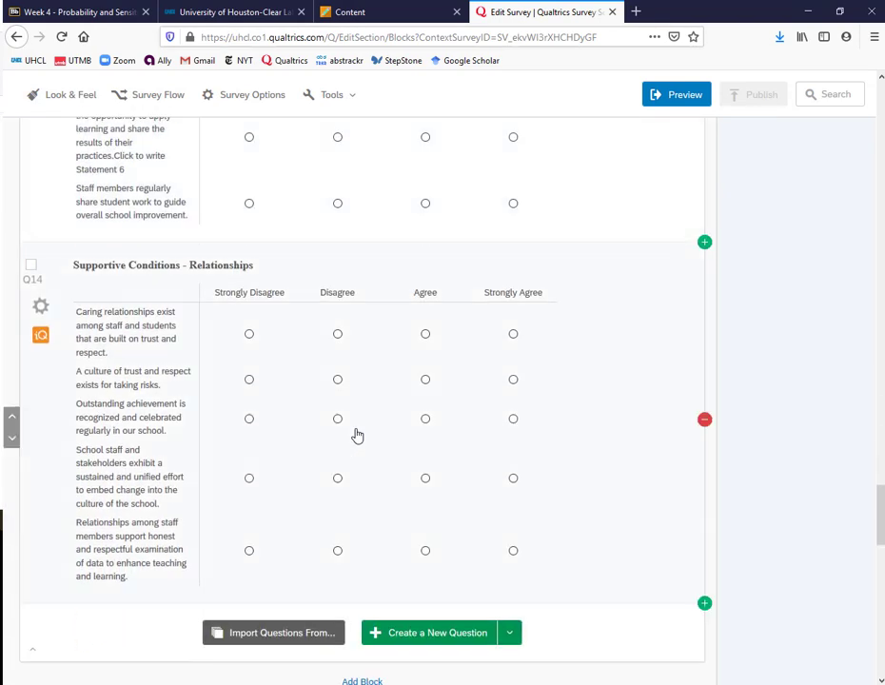
scroll(358, 434, down, 10)
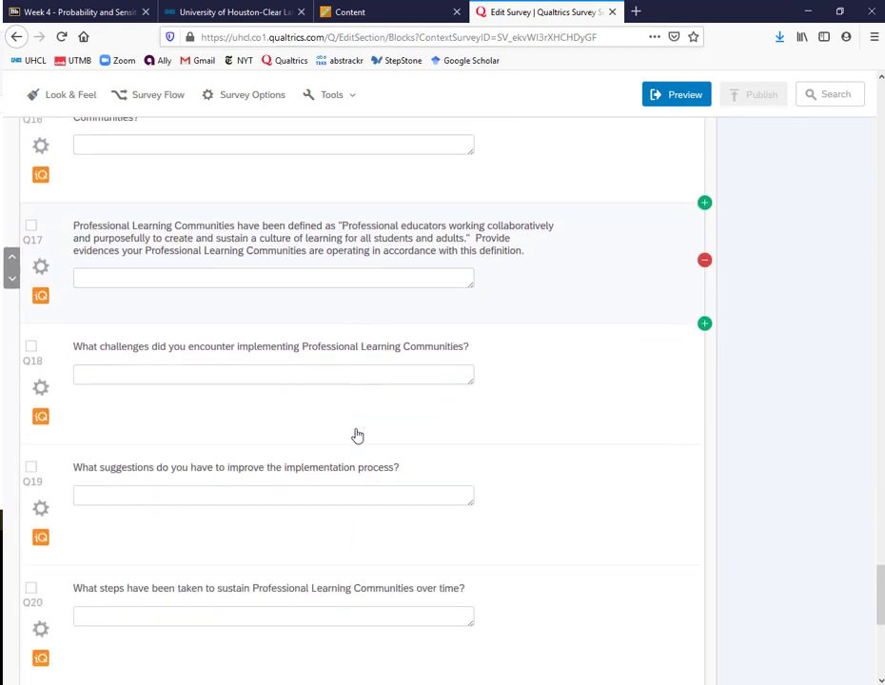
scroll(358, 435, down, 5)
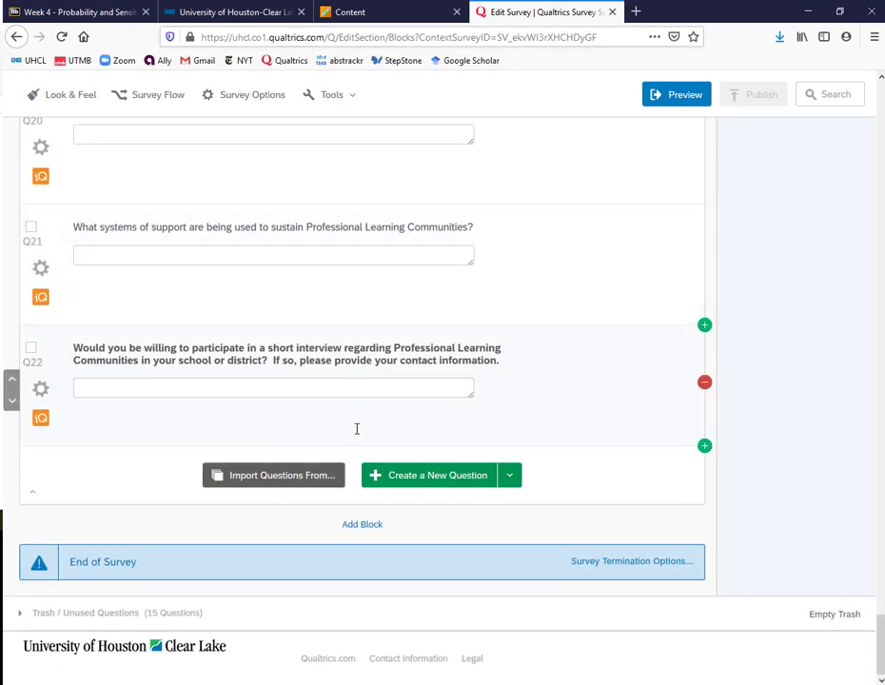
scroll(358, 429, up, 6)
scroll(356, 429, up, 15)
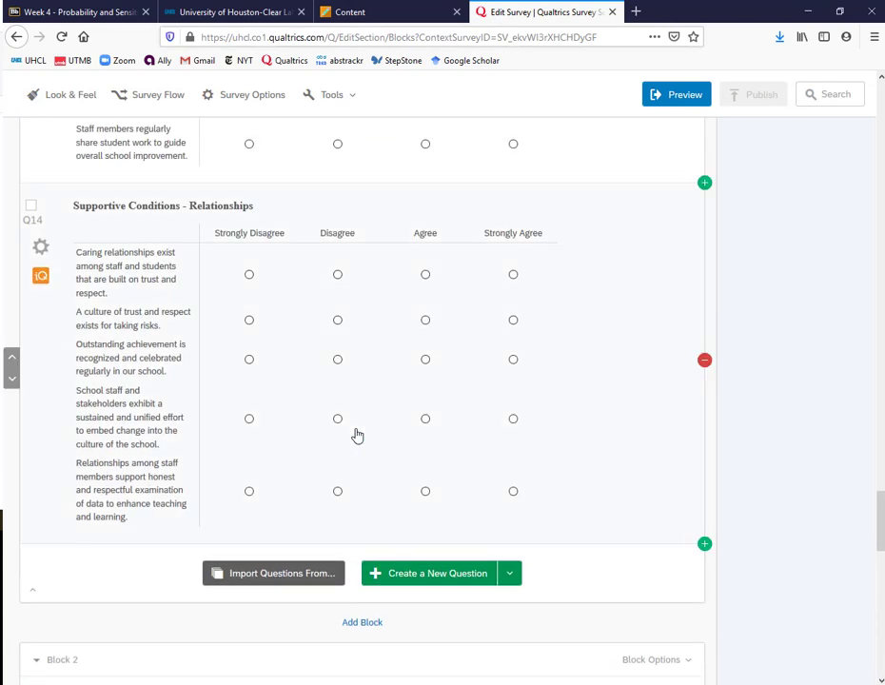
scroll(357, 435, up, 15)
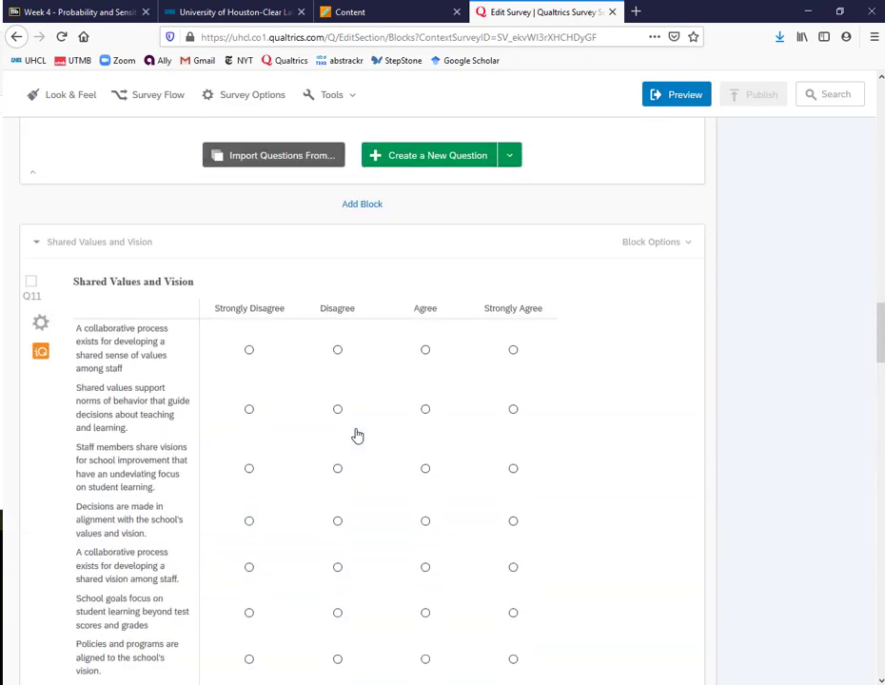
scroll(357, 435, up, 20)
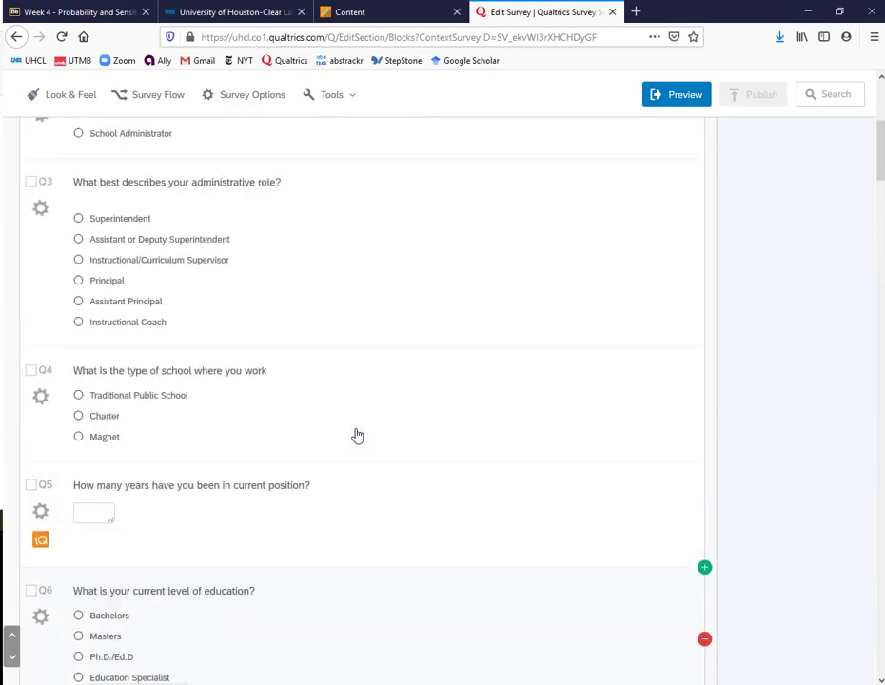
scroll(259, 385, up, 3)
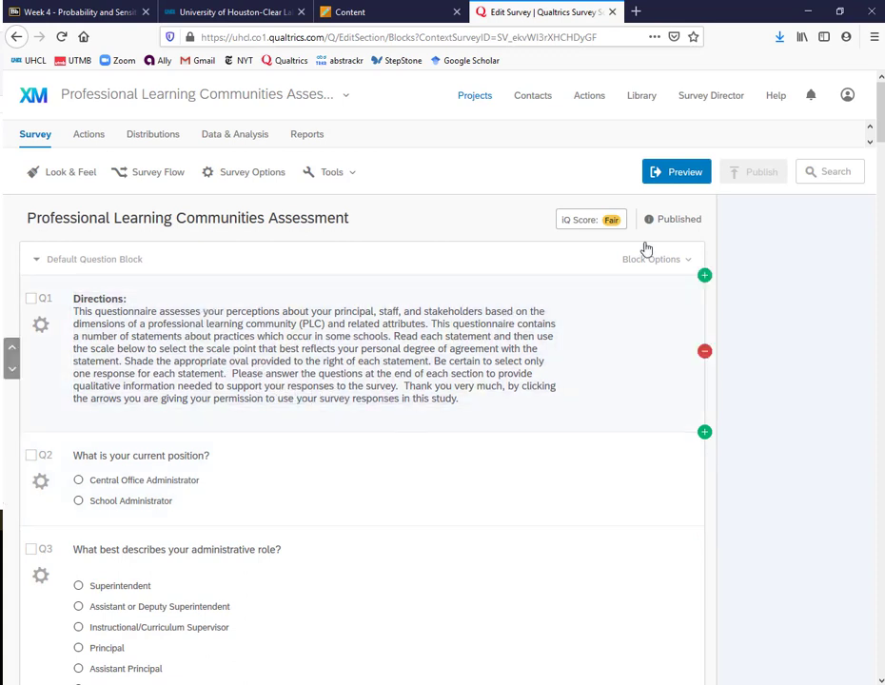
Step: Export the survey responses as an SPSS data table with all fields and open the downloaded zip file with Windows Explorer
click(259, 139)
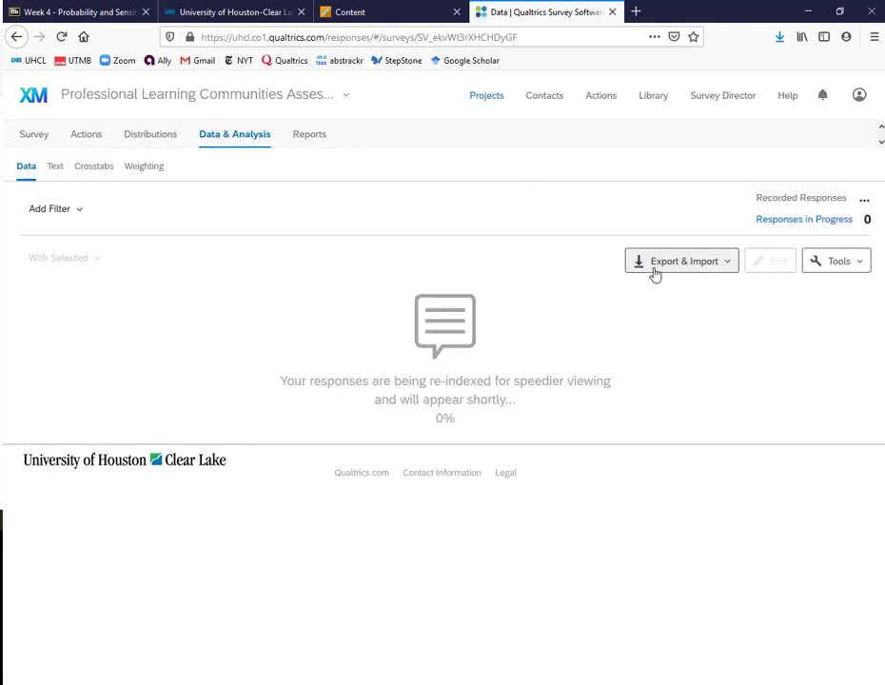
click(654, 274)
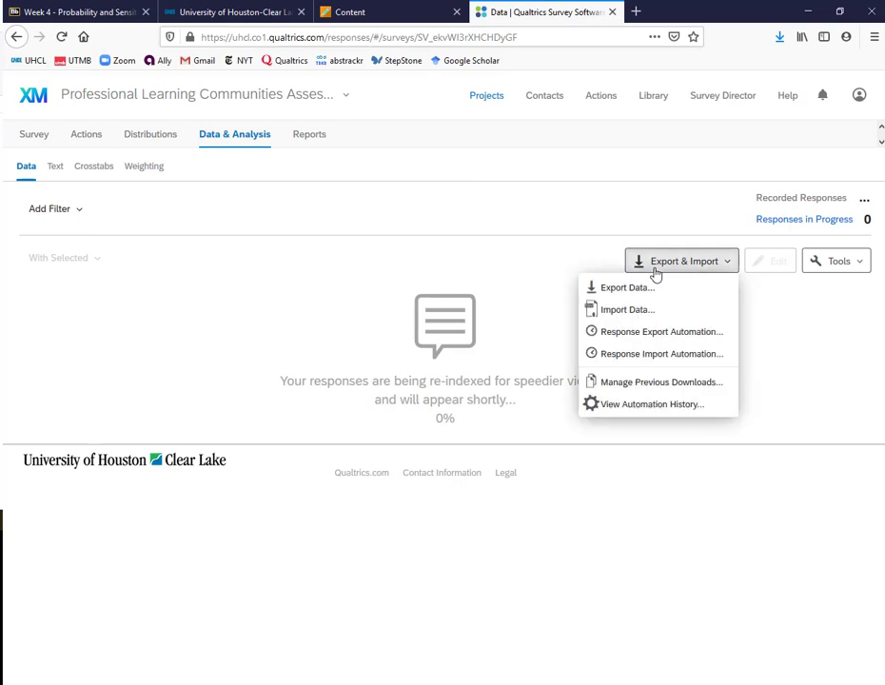
click(645, 288)
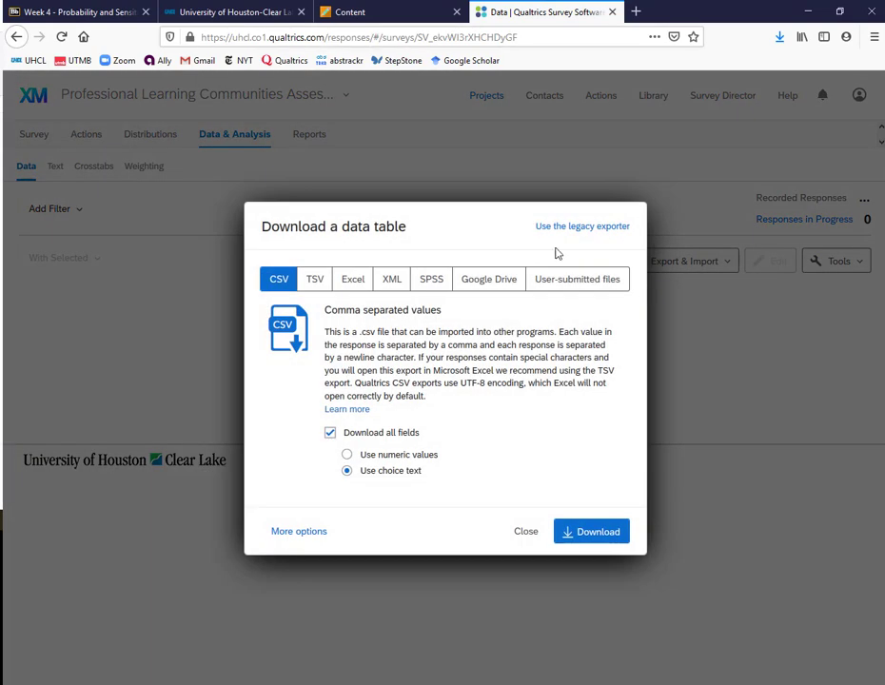
click(431, 278)
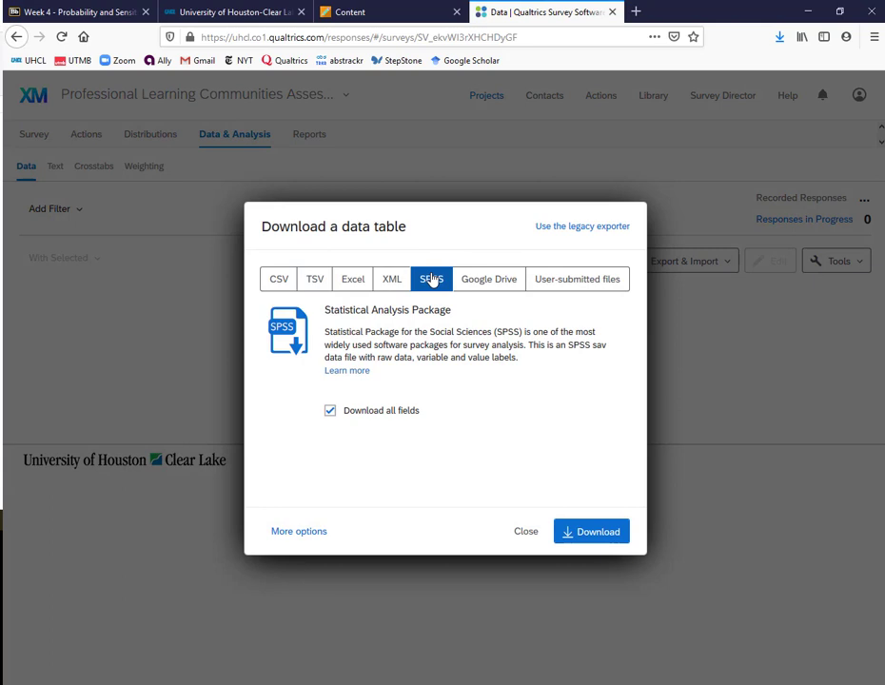
click(614, 528)
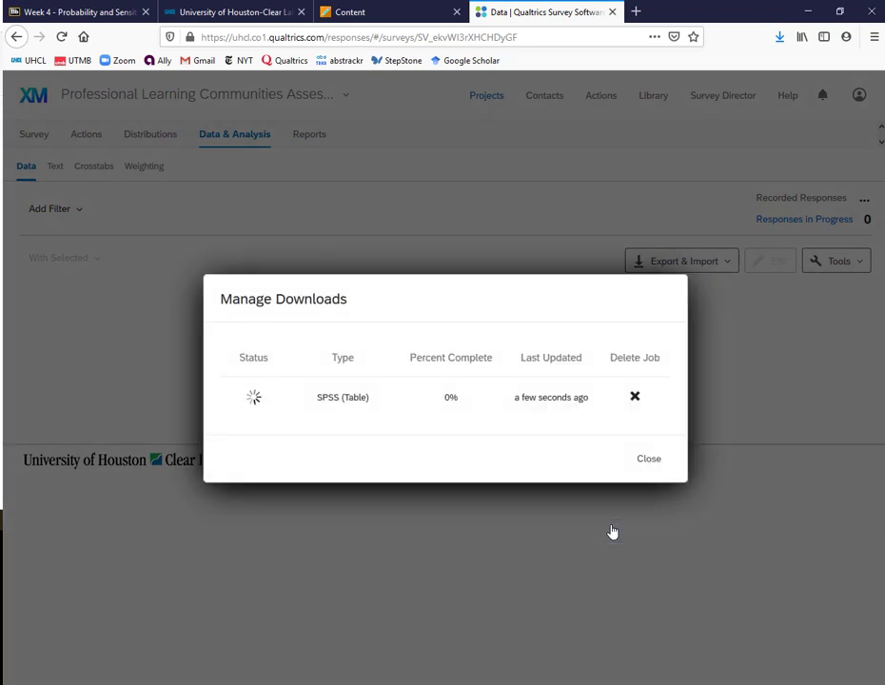
click(259, 398)
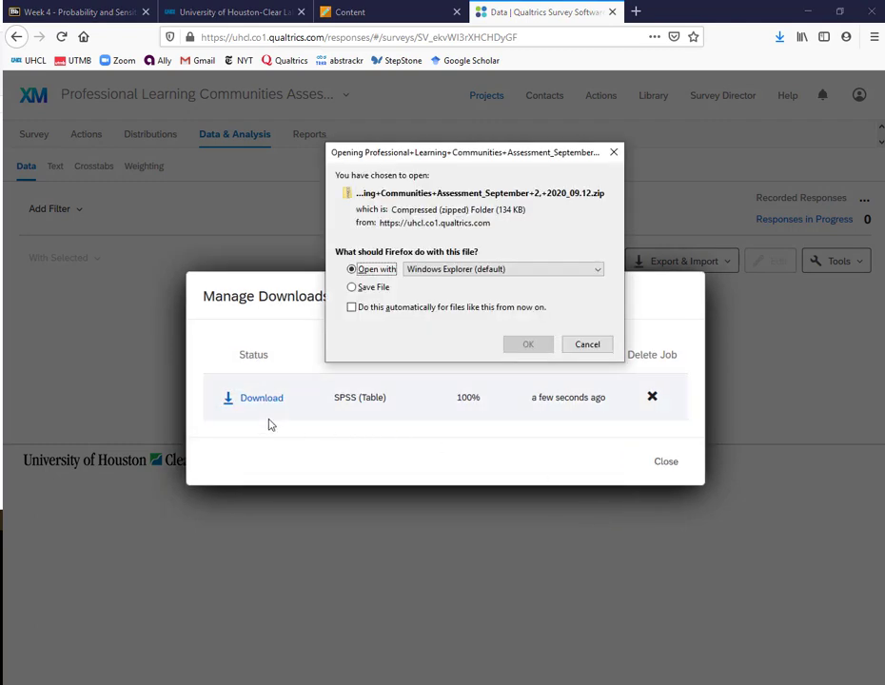
click(529, 344)
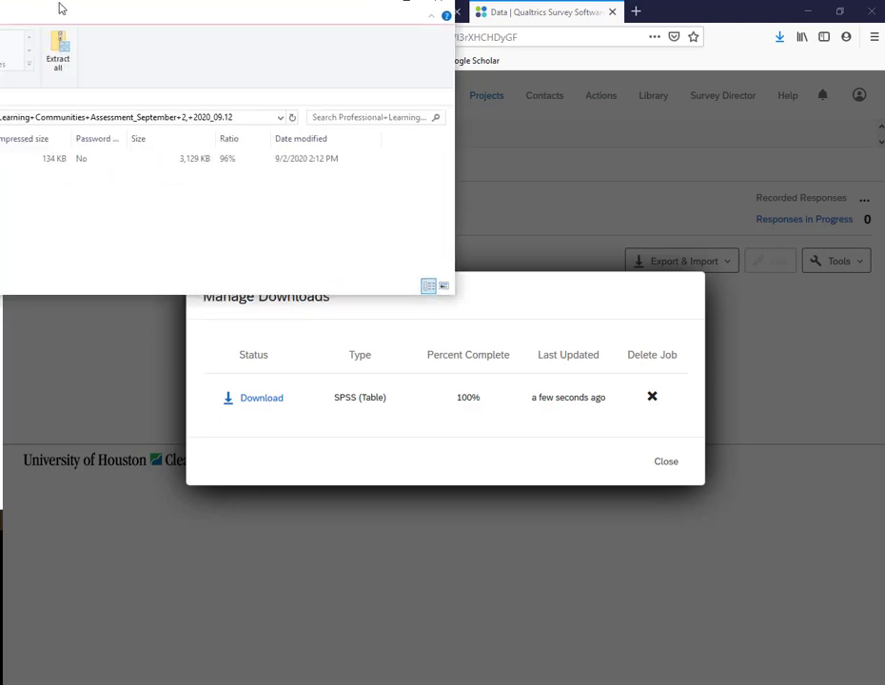
Step: Open the Professional Learning Communities data file from the zip folder in SPSS Statistics and look through its cases
drag(59, 7, 423, 51)
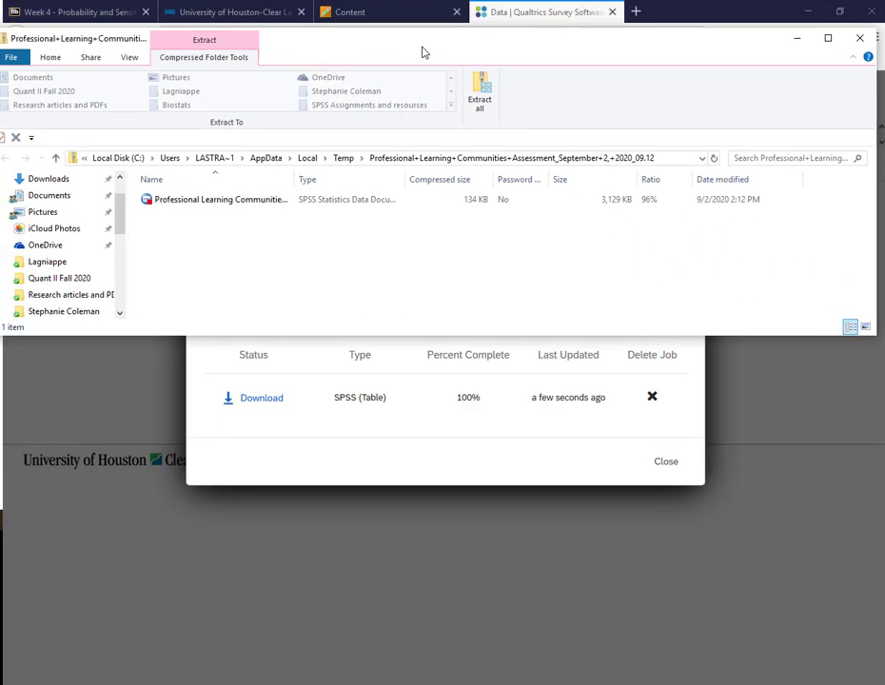
click(193, 206)
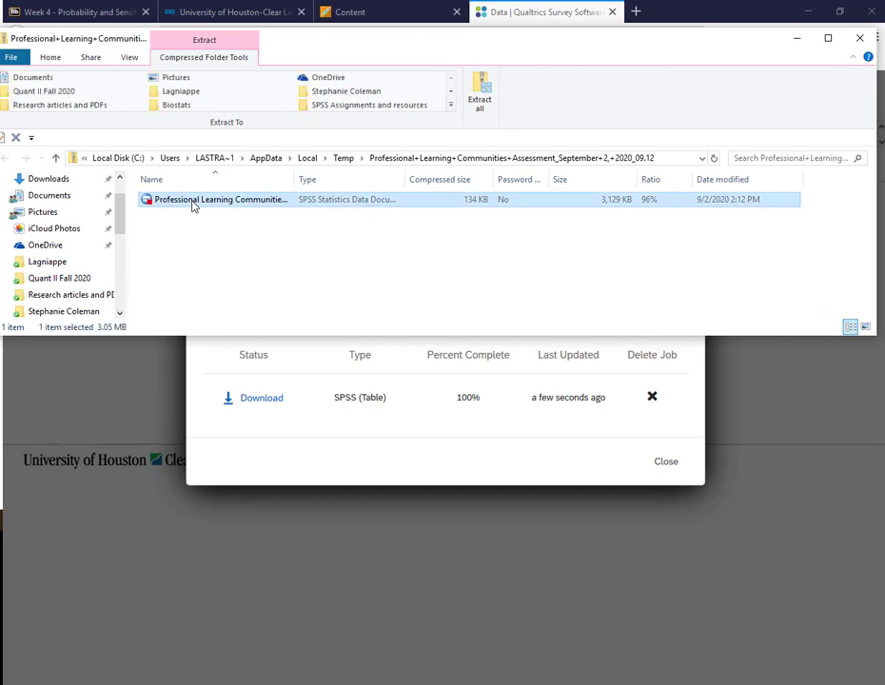
double_click(193, 205)
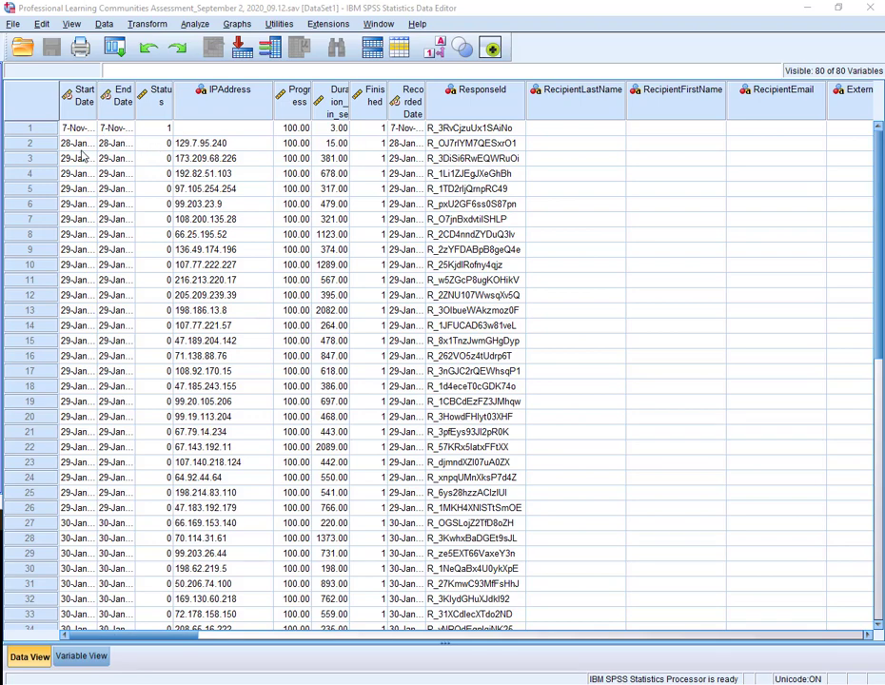
scroll(142, 329, down, 18)
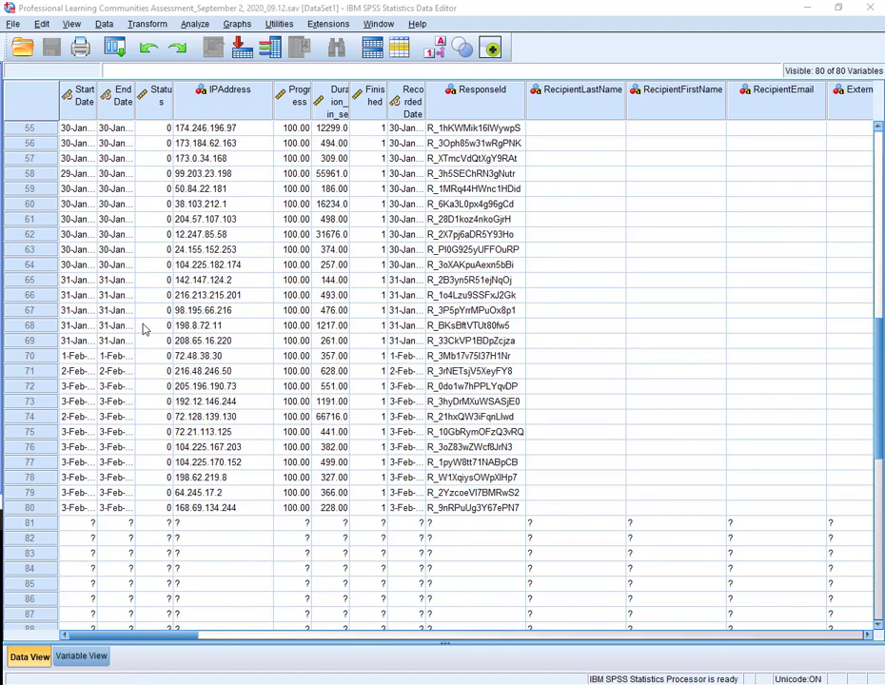
Step: Look through the remaining cases, and from the first case on examine the survey question columns Q2 to Q8
scroll(142, 329, down, 20)
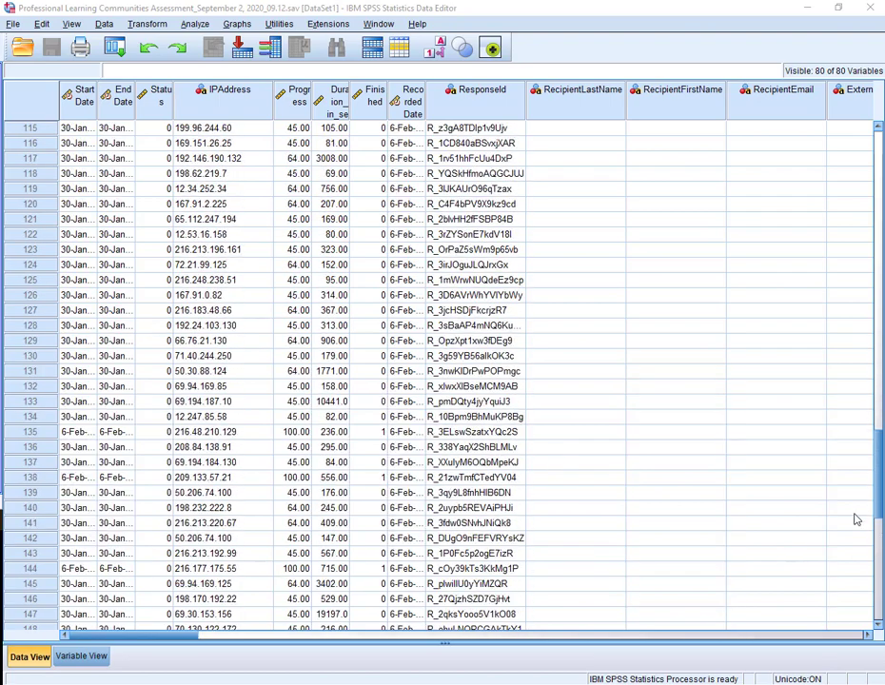
mouse_move(877, 505)
mouse_down()
mouse_move(881, 605)
mouse_move(879, 179)
mouse_up()
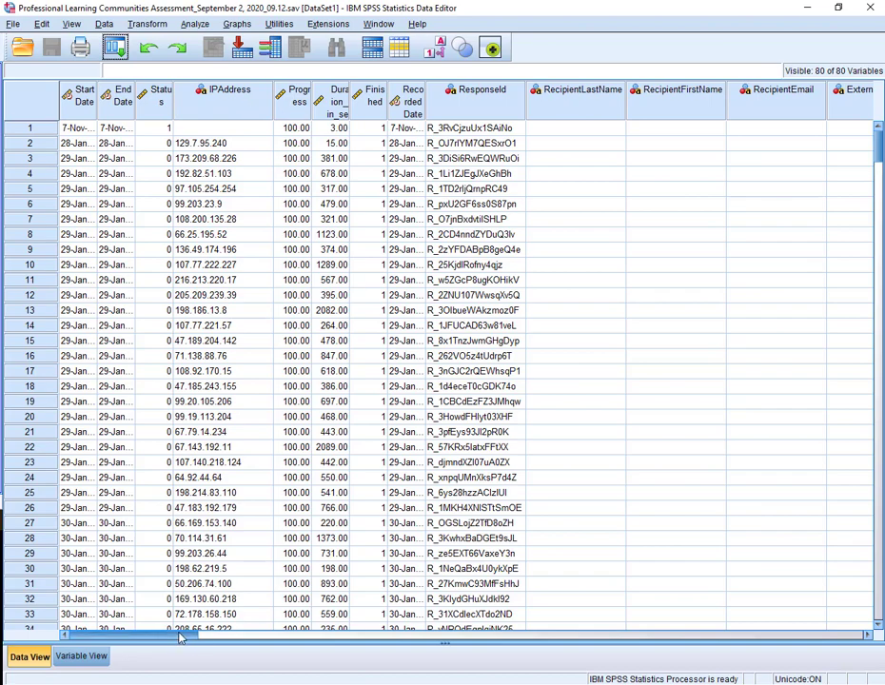
drag(181, 637, 356, 673)
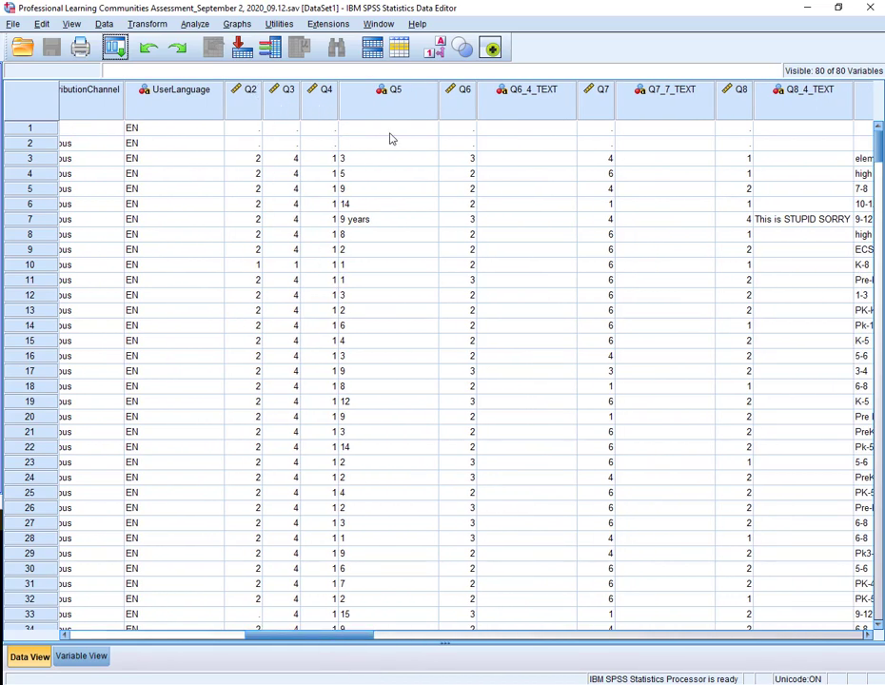
Step: Widen the Label column in the variable definitions and delete the metadata variables from StartDate through UserLanguage
click(97, 657)
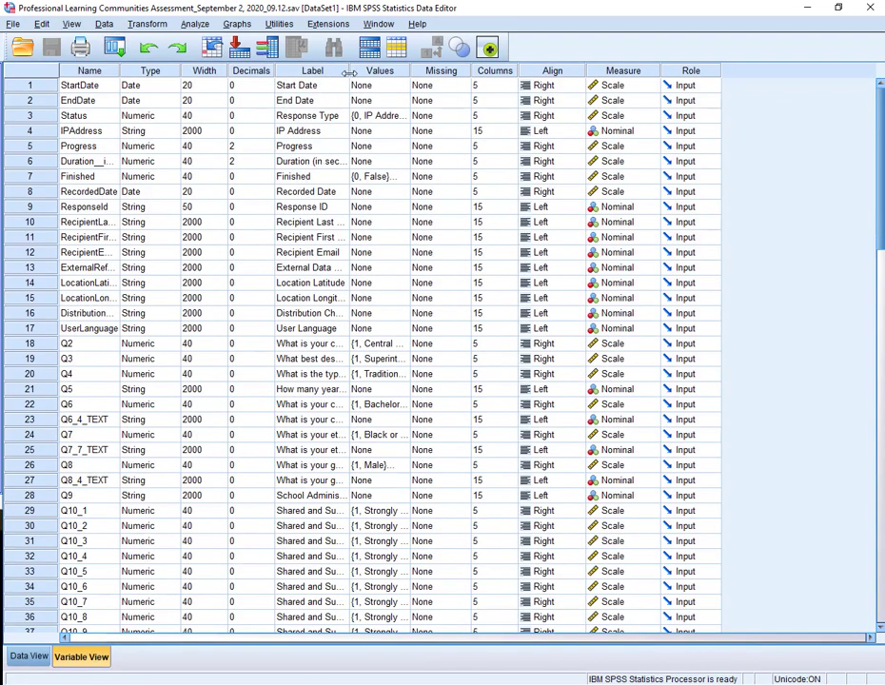
drag(350, 72, 425, 71)
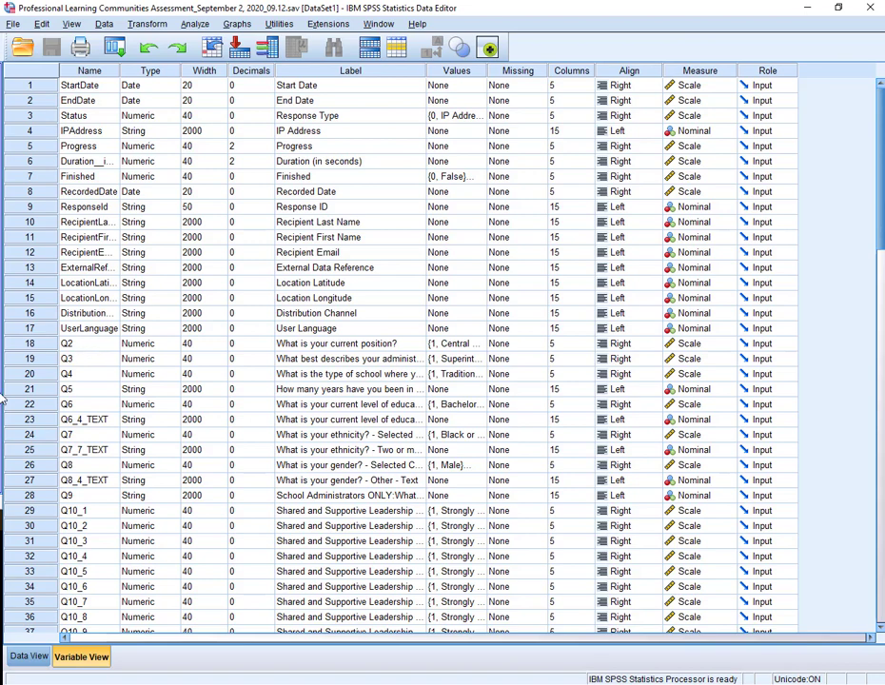
click(42, 252)
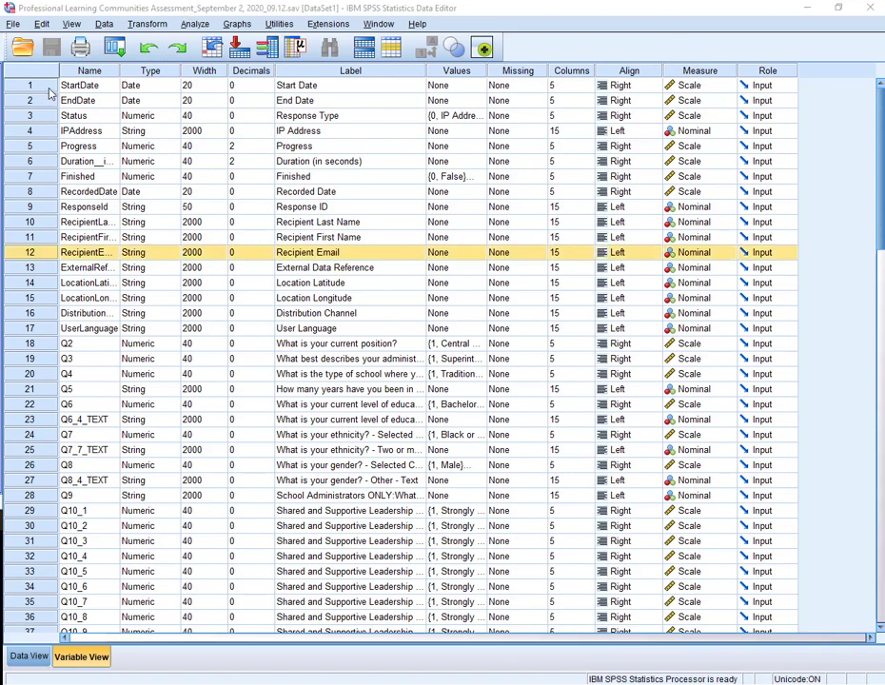
drag(47, 85, 11, 328)
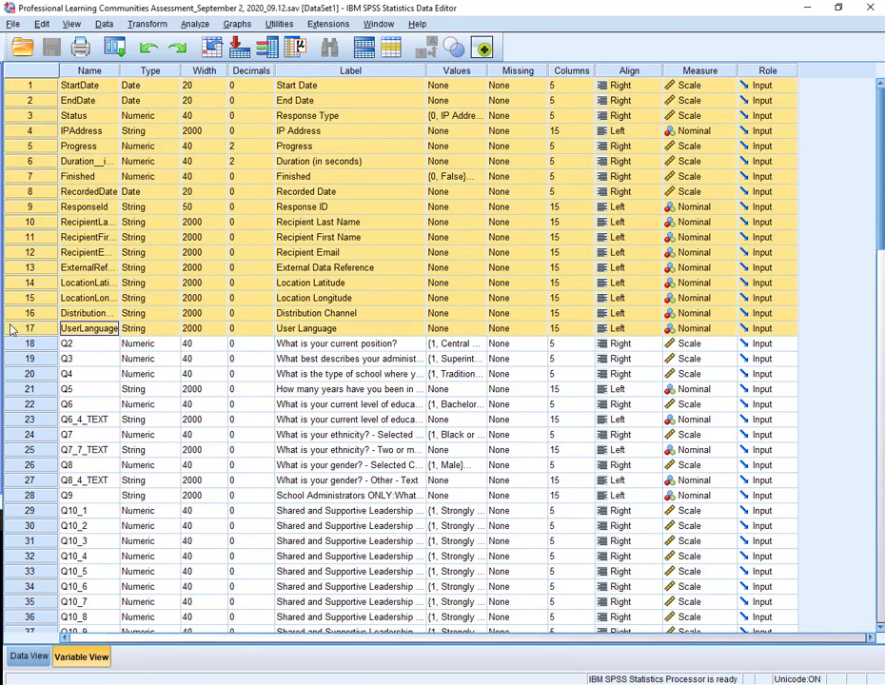
right_click(38, 181)
click(60, 219)
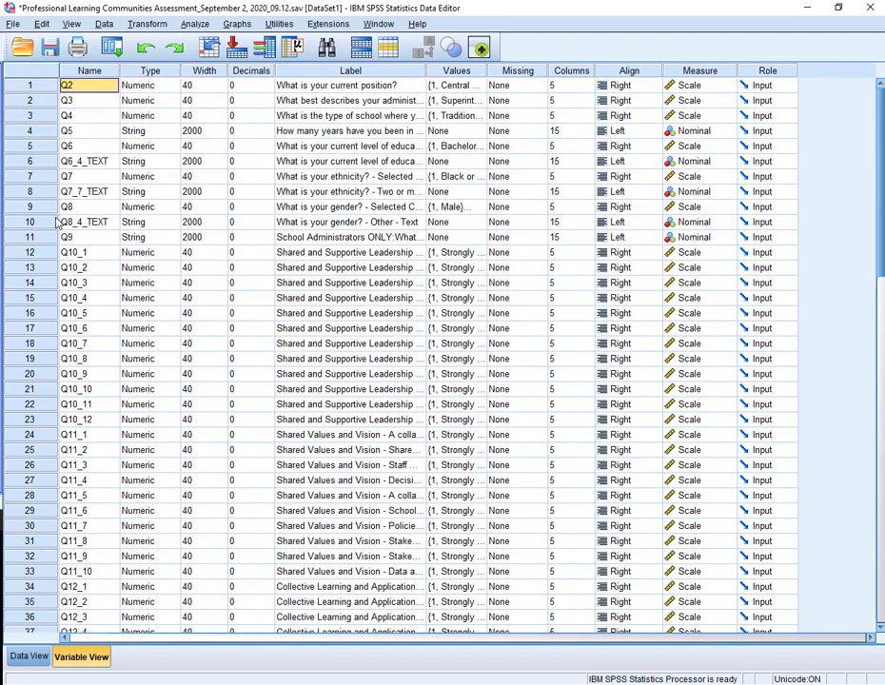
Step: Check the value labels of the current position question Q2 and rename the variable Position
double_click(480, 85)
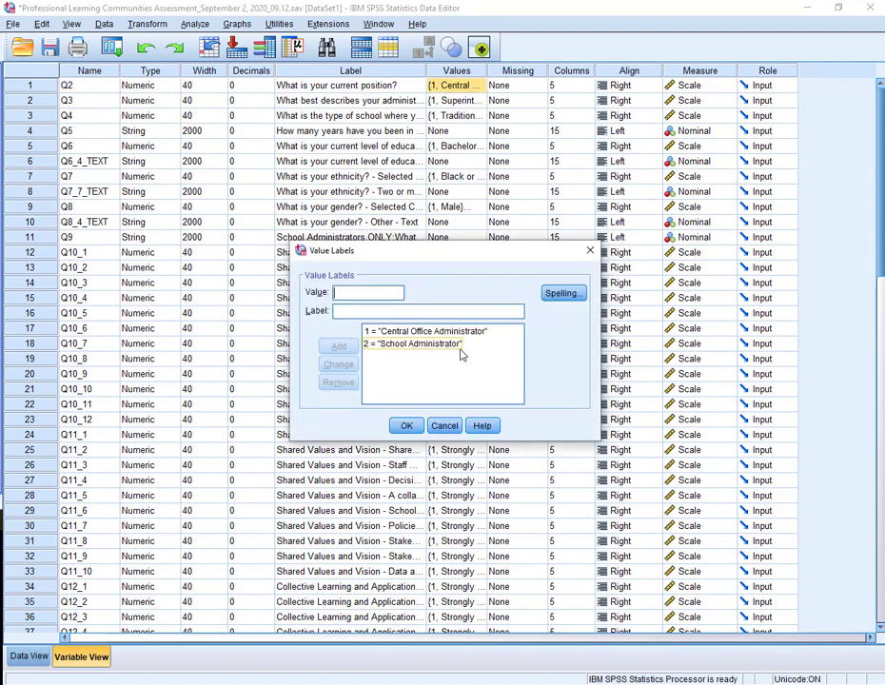
key(Return)
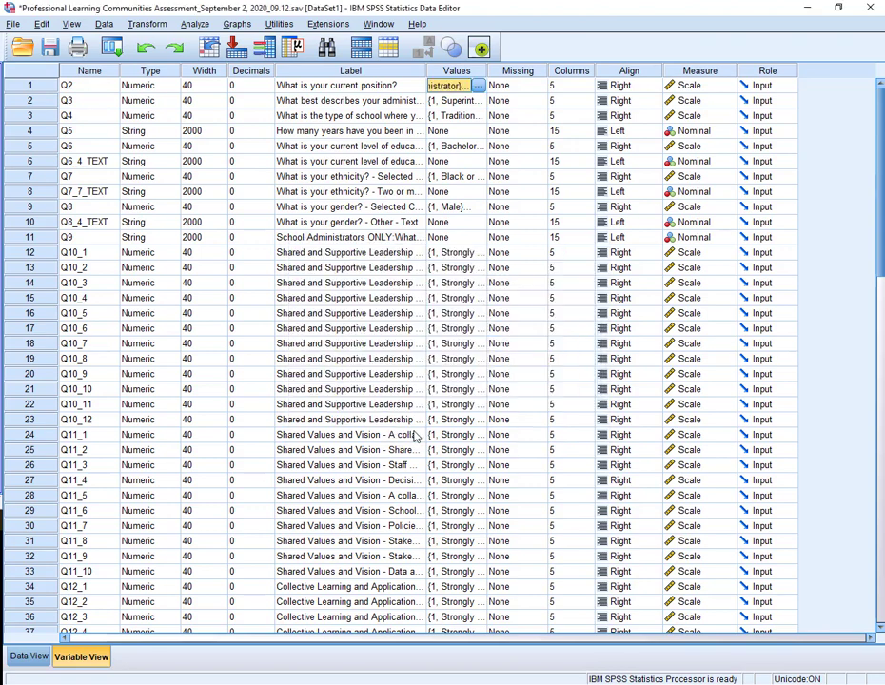
click(64, 86)
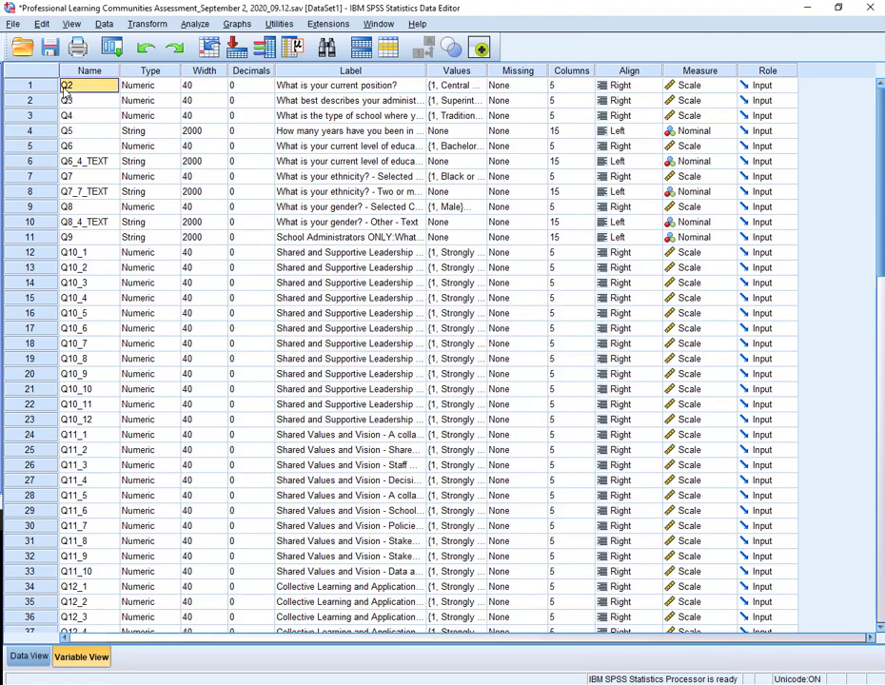
text(Position)
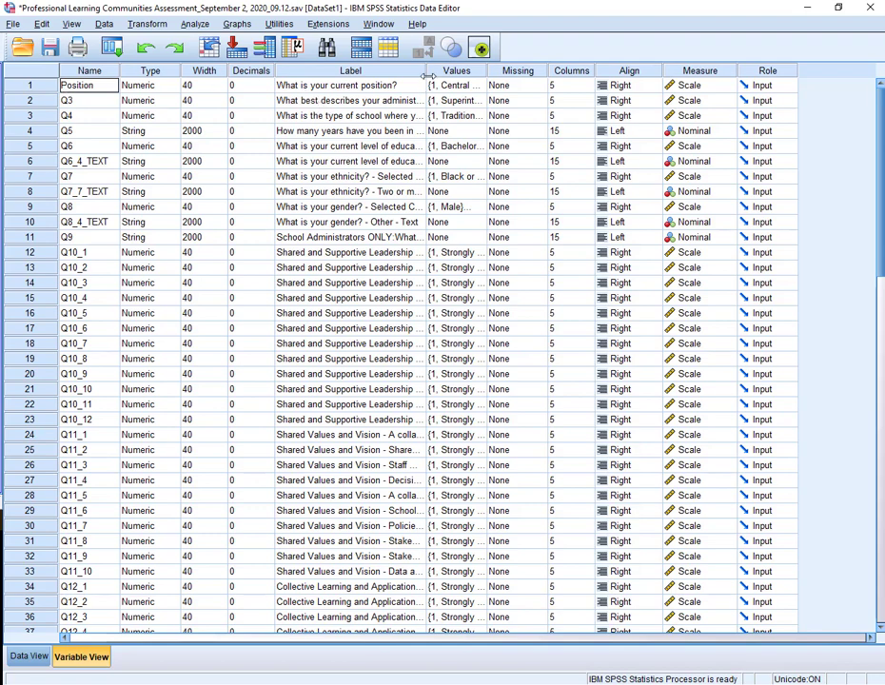
Step: Check the value labels of the administrative role question Q3 and rename the variable Admin_role
drag(426, 71, 473, 68)
click(526, 102)
click(526, 102)
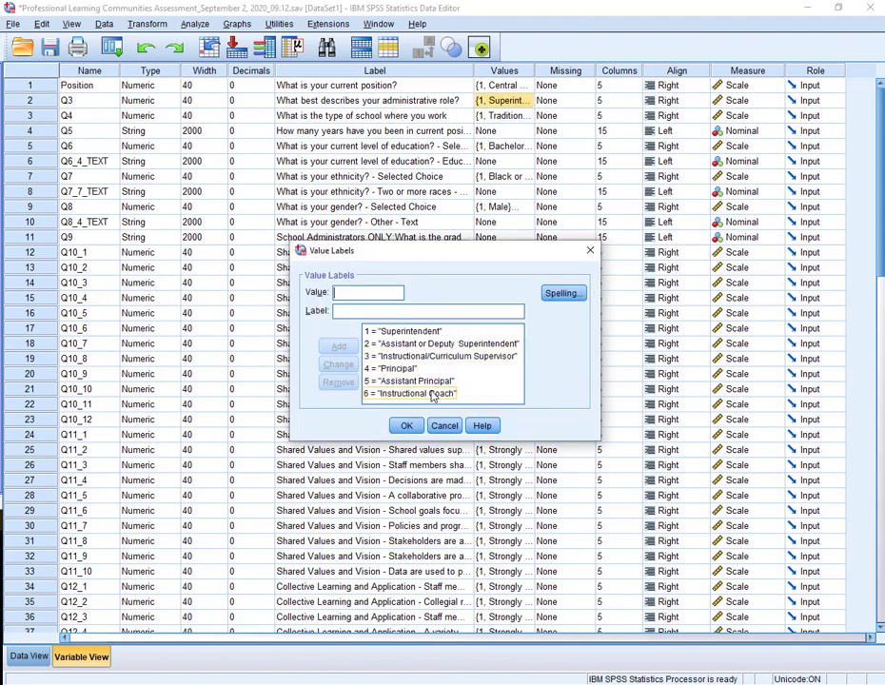
click(589, 250)
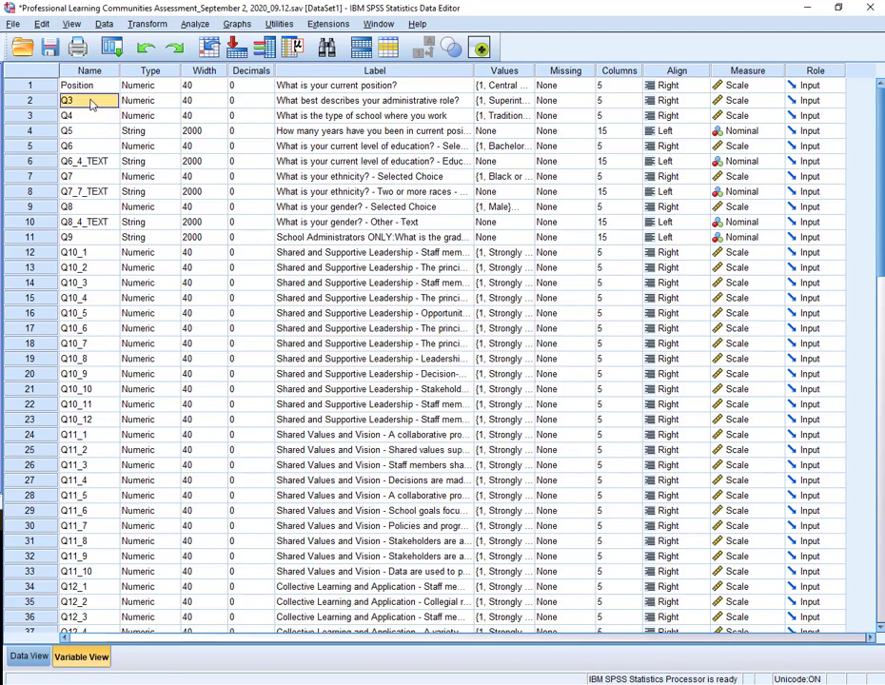
text(Admin_role)
Step: Check the value labels of the school type question Q4 and rename the variable School_Type
click(518, 116)
click(525, 116)
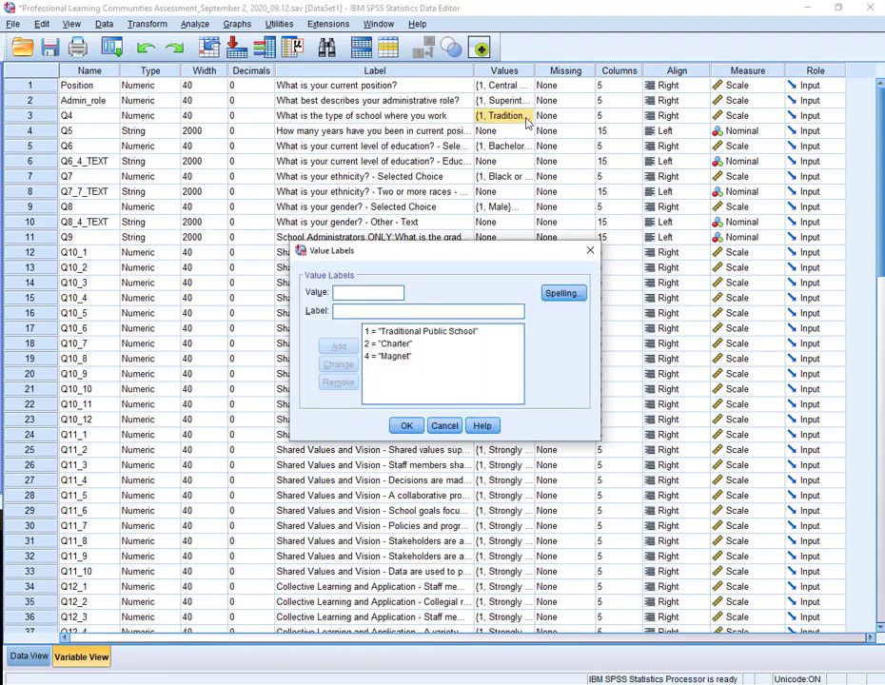
click(590, 250)
click(85, 117)
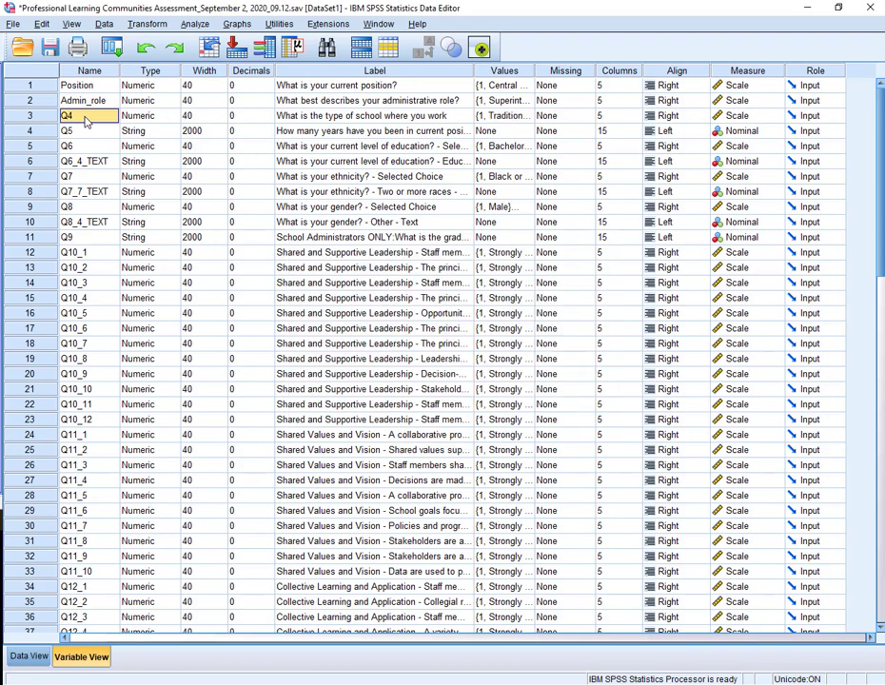
text(School_Type)
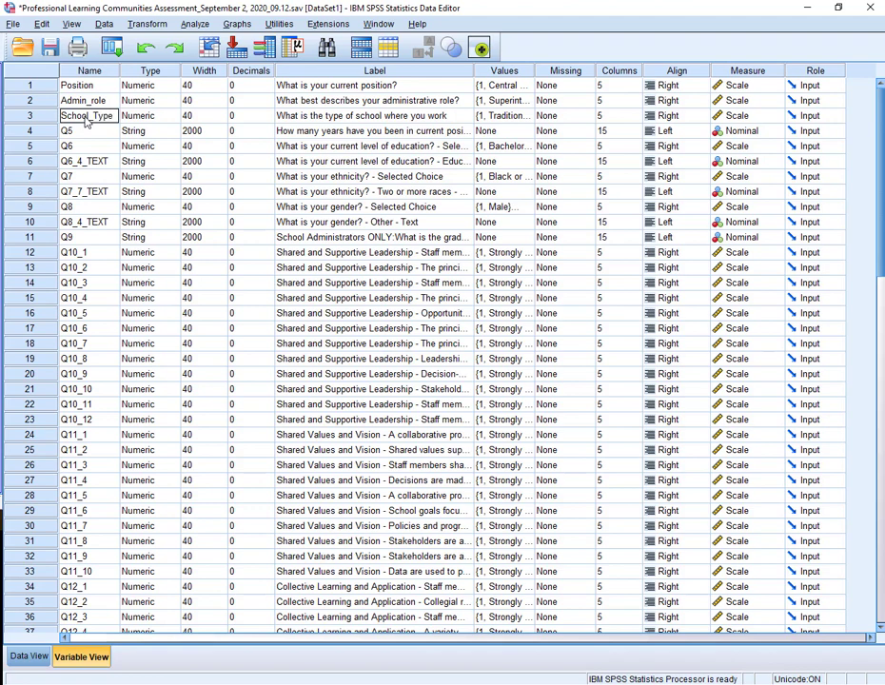
Step: Rename the variable for years in current position, Q5, as YearsInPosition
click(108, 136)
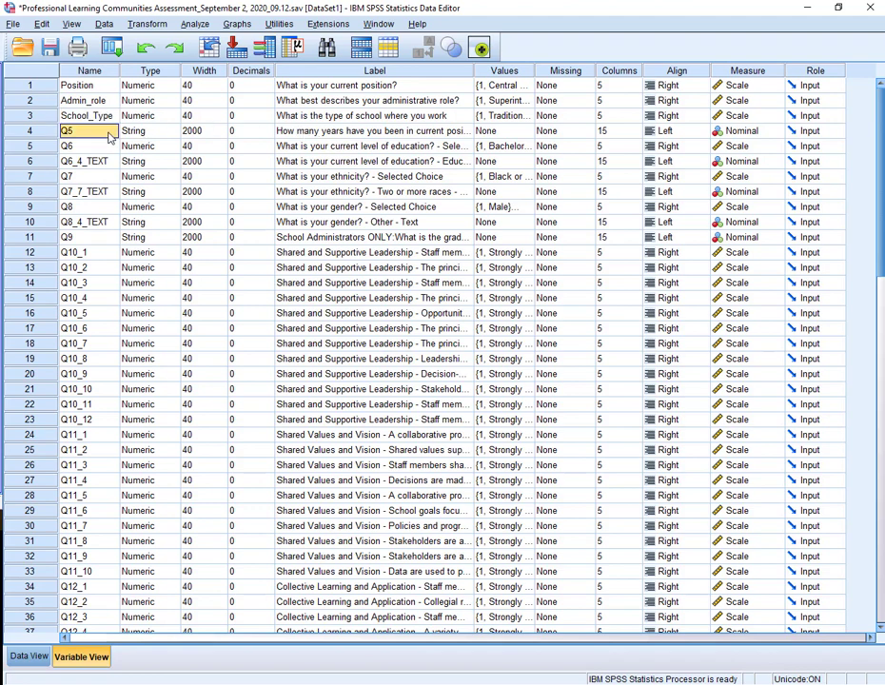
text(YearsInPosit)
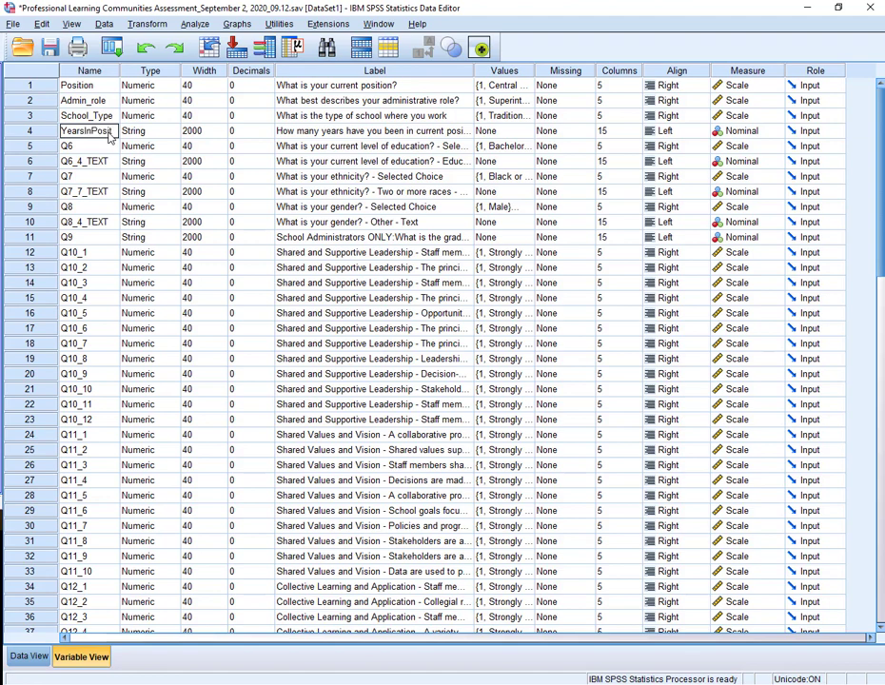
text(ion)
Step: Rename the education level variable Q6 as Level_education and check the value labels of it and of Q6_4_TEXT
click(85, 149)
text(Level_)
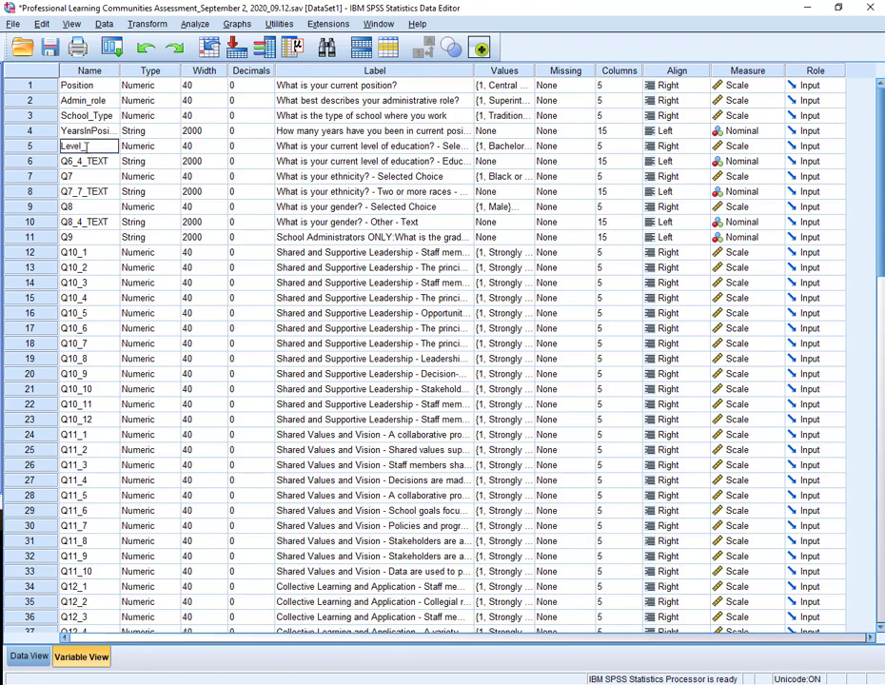
text(education)
click(514, 145)
click(519, 146)
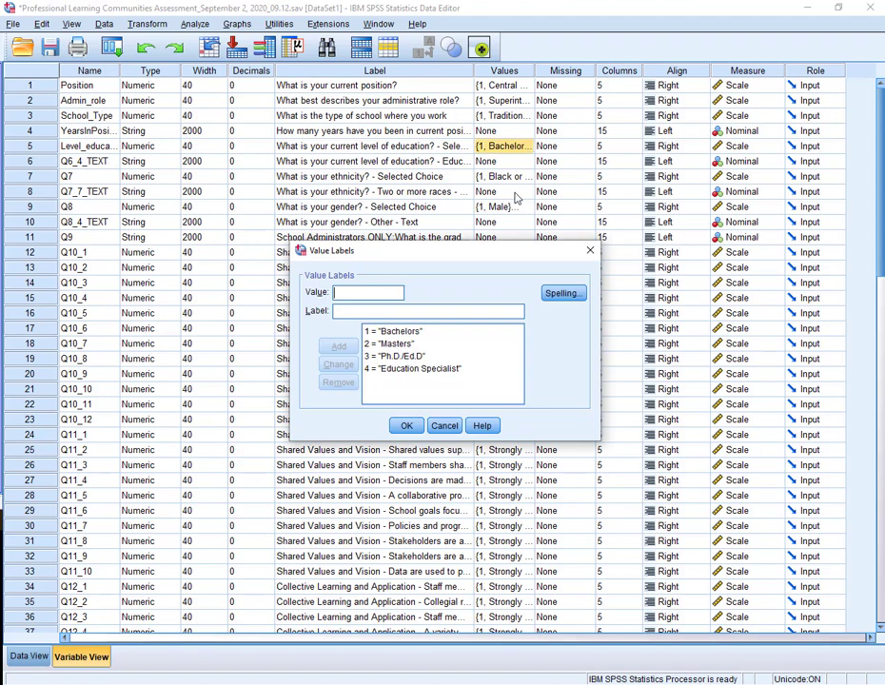
click(589, 250)
click(526, 161)
click(526, 162)
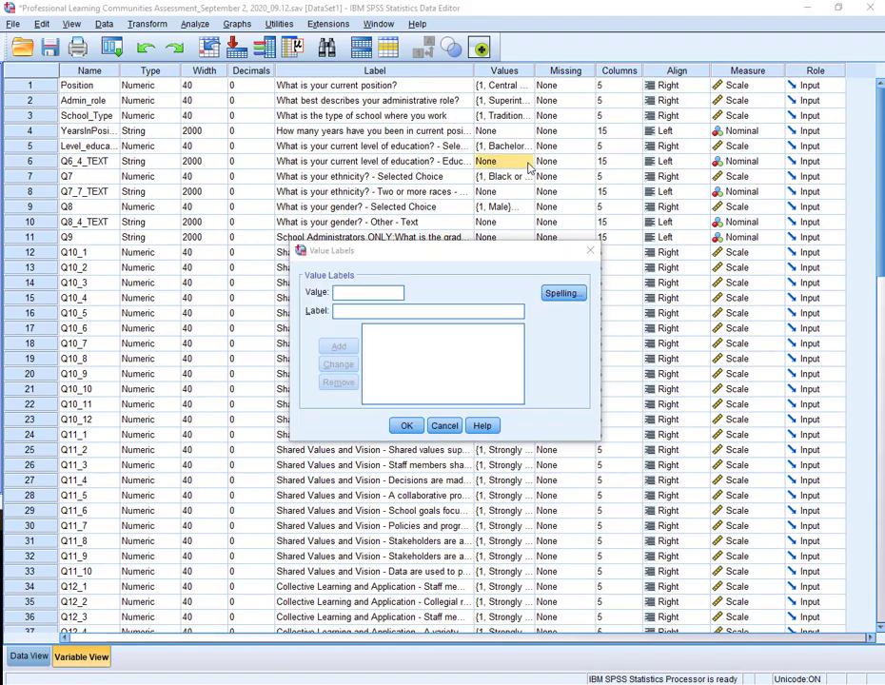
click(588, 251)
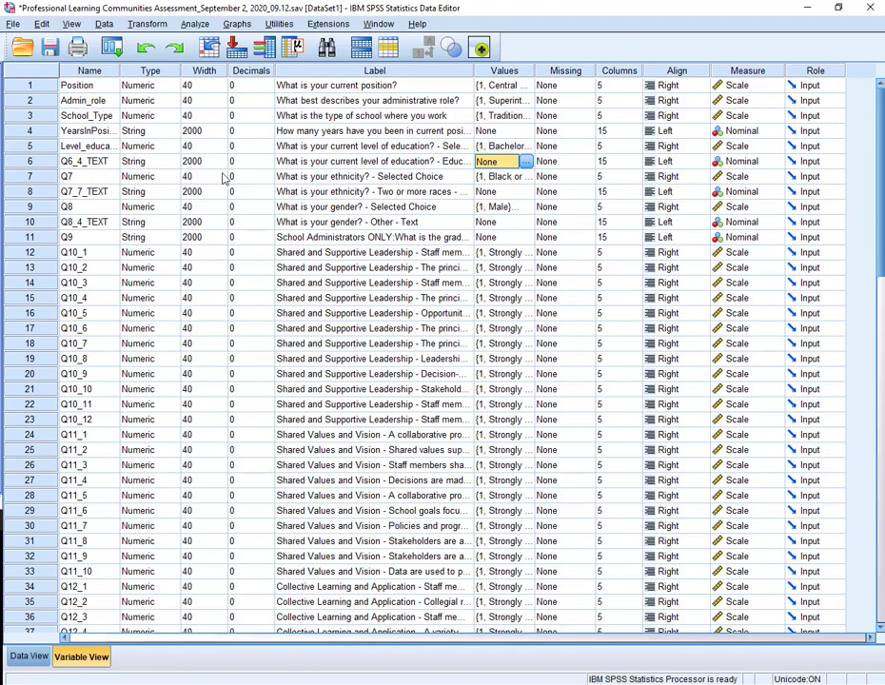
Step: Rename the ethnicity variable Q7 as Ethnicity and the gender variable Q8 as Gender
click(91, 178)
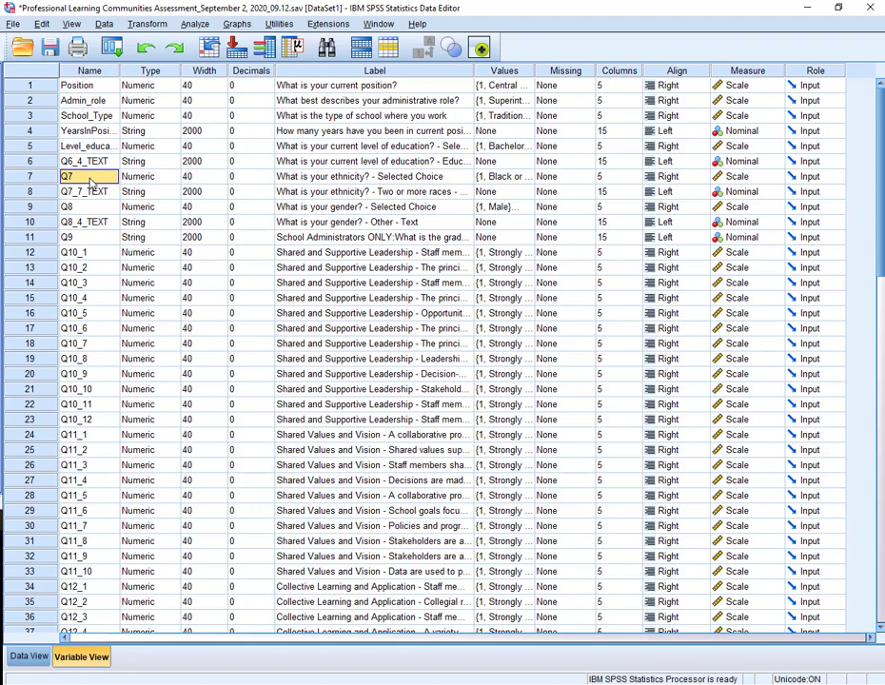
text(Ethnicity)
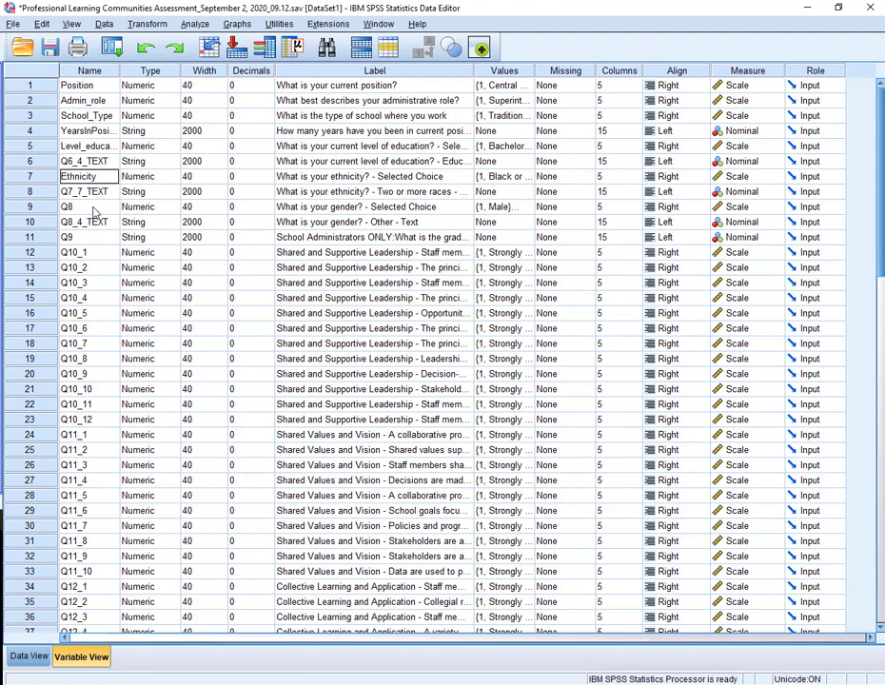
click(93, 208)
text(Gender)
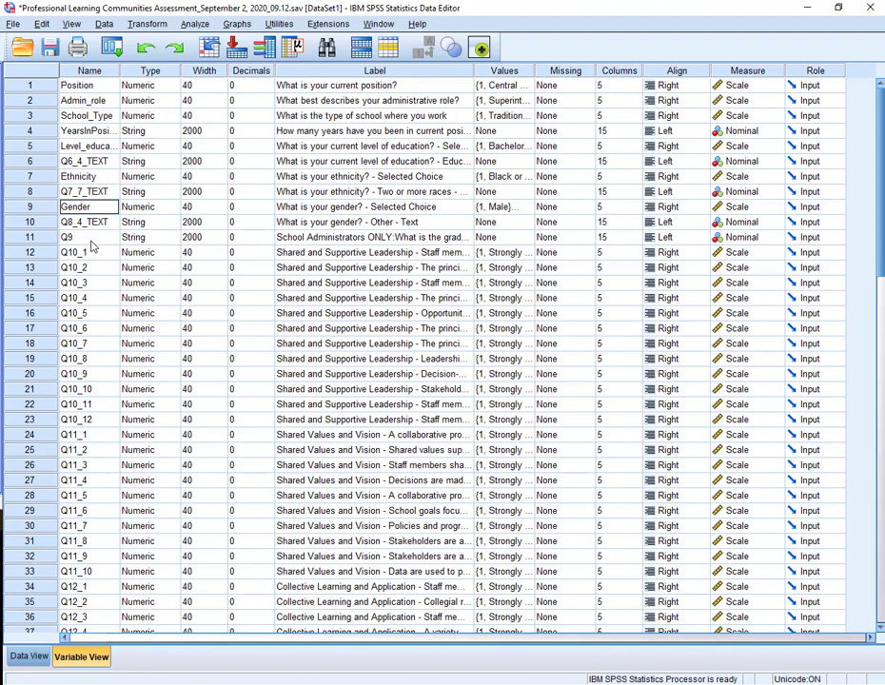
Step: Adjust the Label column's width and rename the school administrators' grade-level variable Q9 as School_leve
click(91, 240)
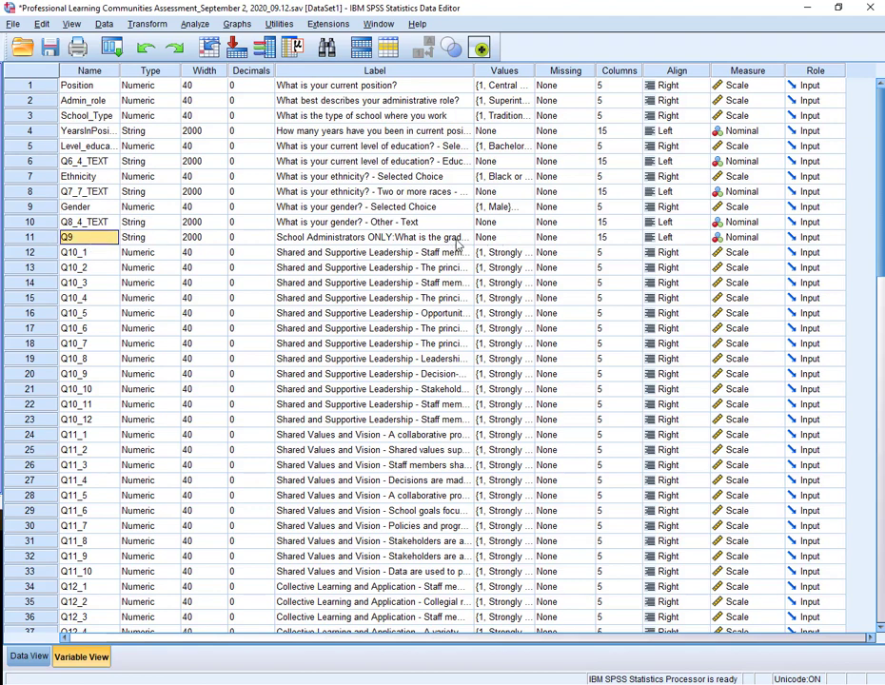
mouse_move(472, 70)
mouse_down()
mouse_move(616, 70)
mouse_move(479, 71)
mouse_up()
drag(379, 70, 400, 70)
text(School_leve)
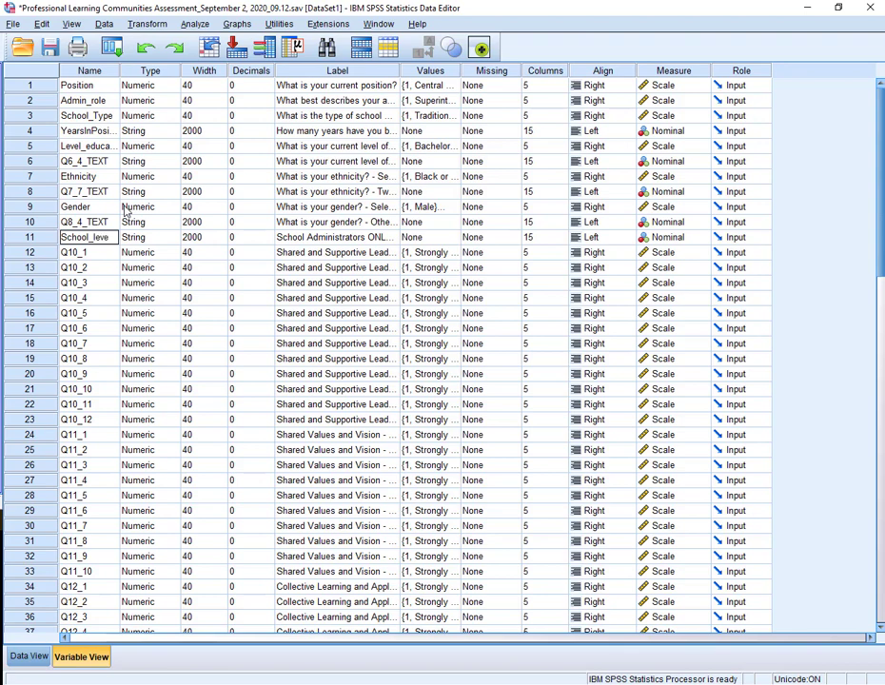
Step: Save a copy of the data file under its existing name as an SPSS Statistics file in the client's own folder
click(16, 23)
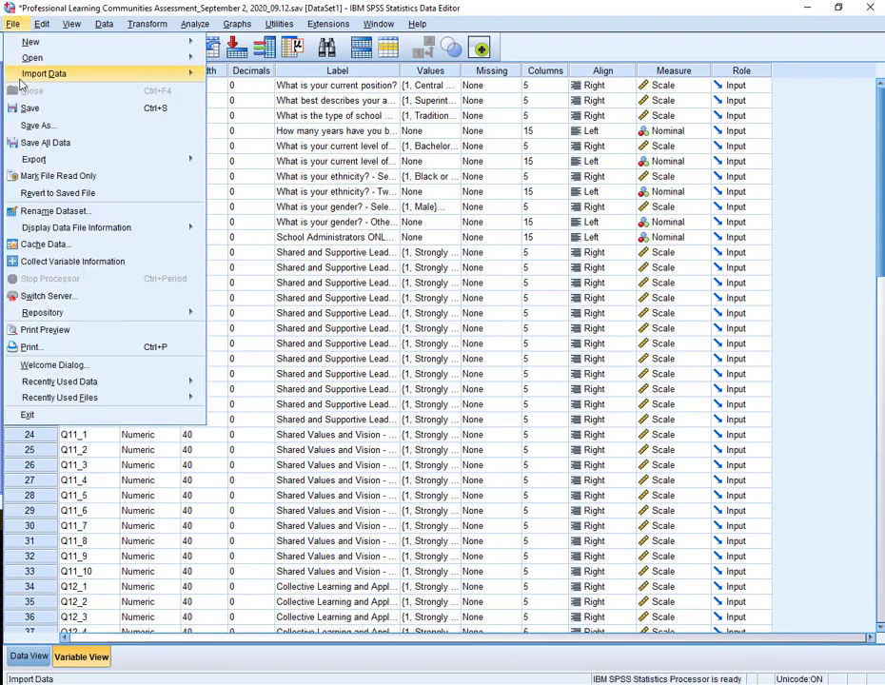
click(28, 125)
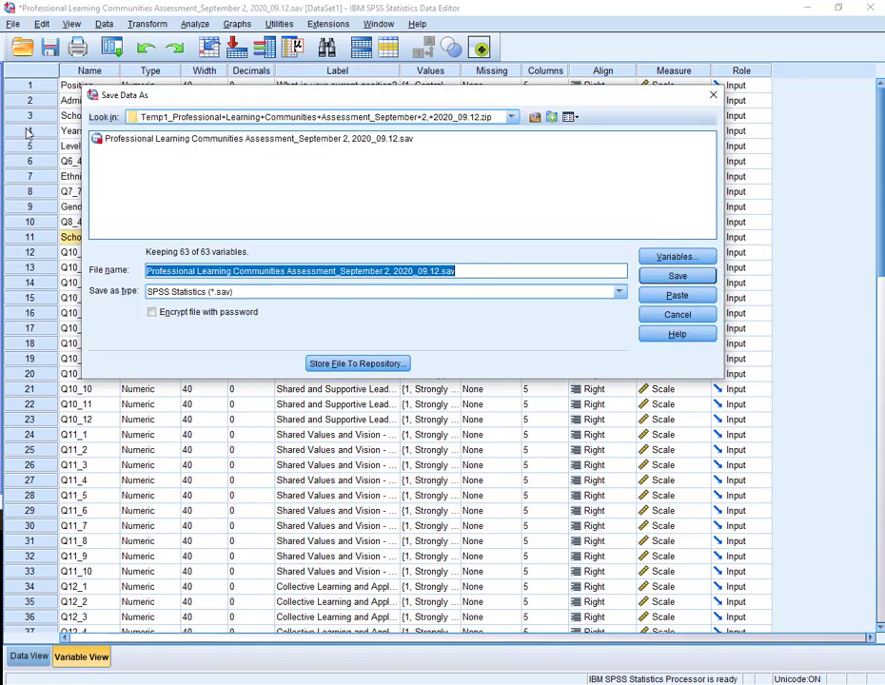
click(503, 270)
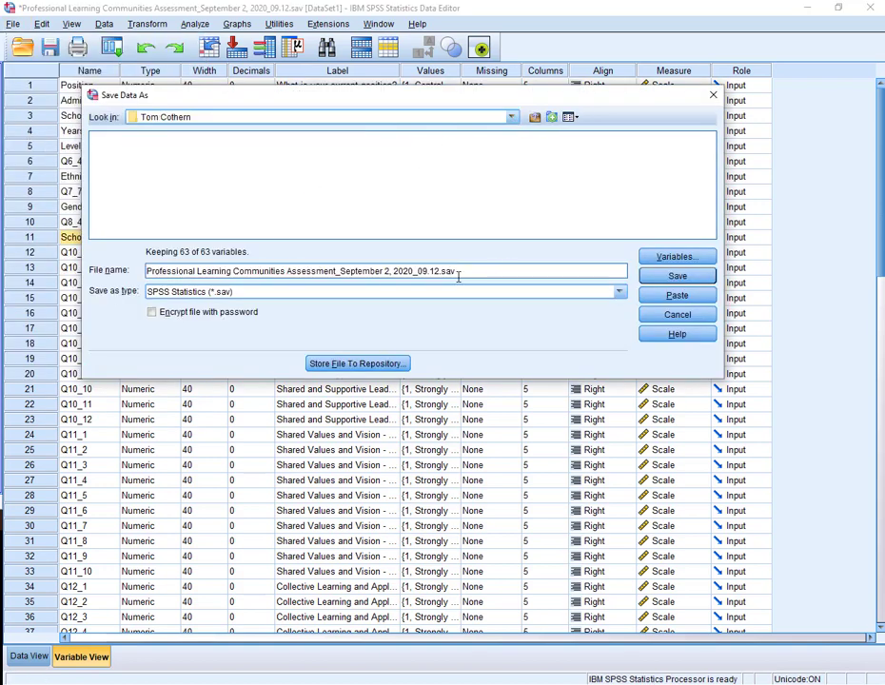
click(678, 277)
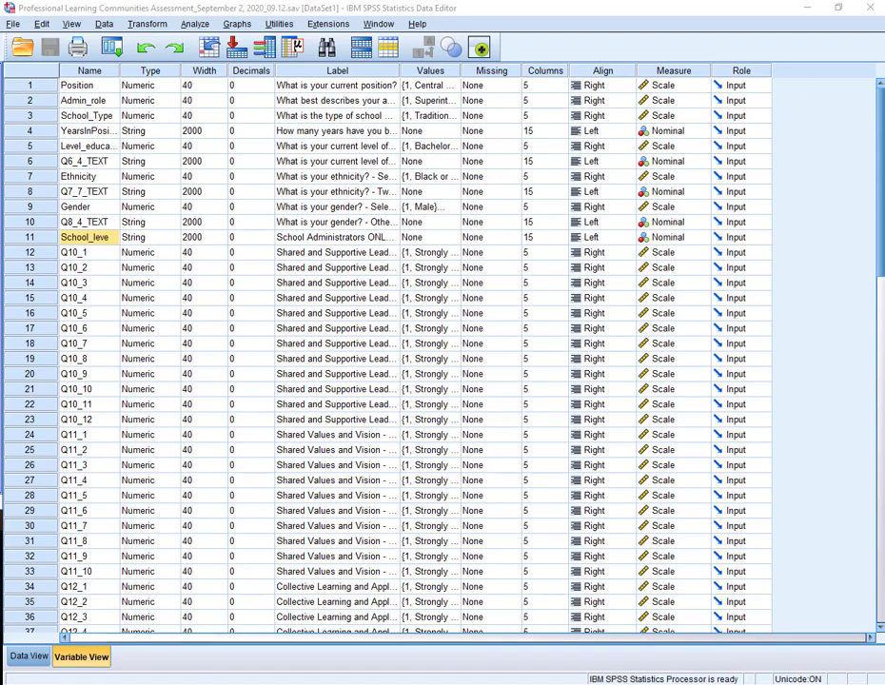
Step: Switch to the PLCA-R questionnaire in Word and examine its dimension headings and the statements under each
key(alt+Tab)
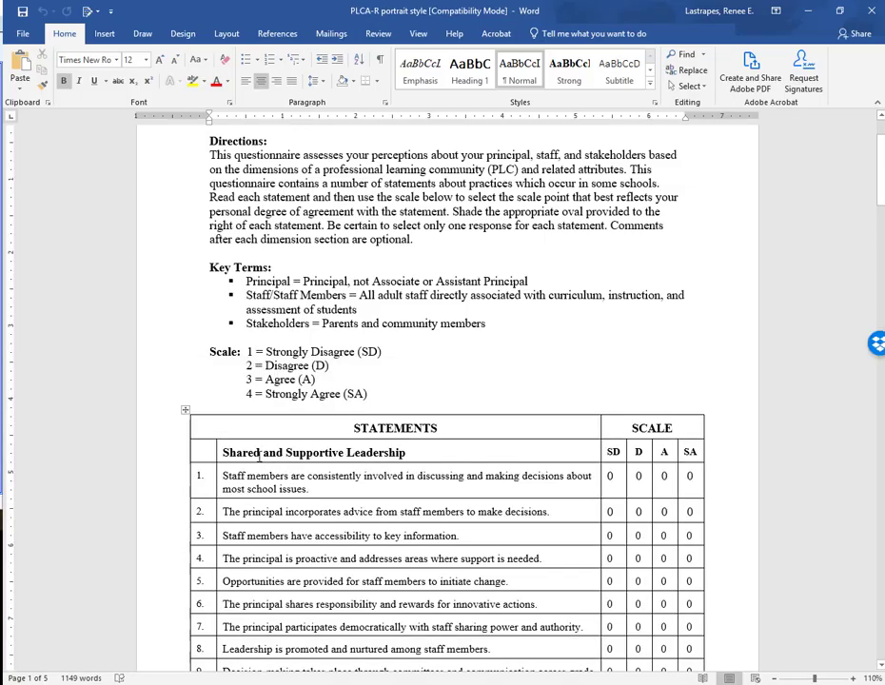
scroll(344, 452, down, 10)
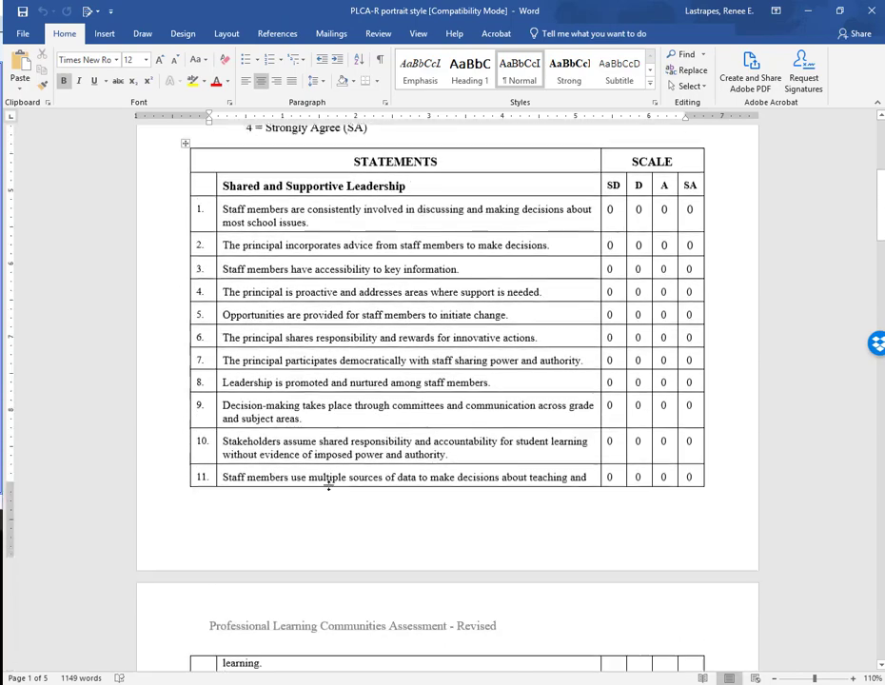
scroll(330, 475, down, 3)
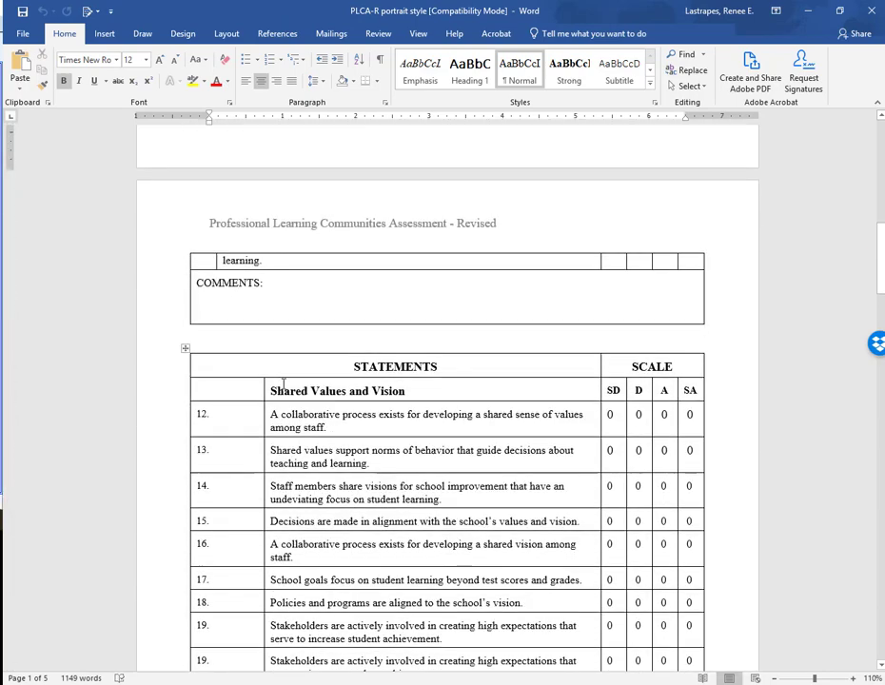
scroll(388, 400, down, 13)
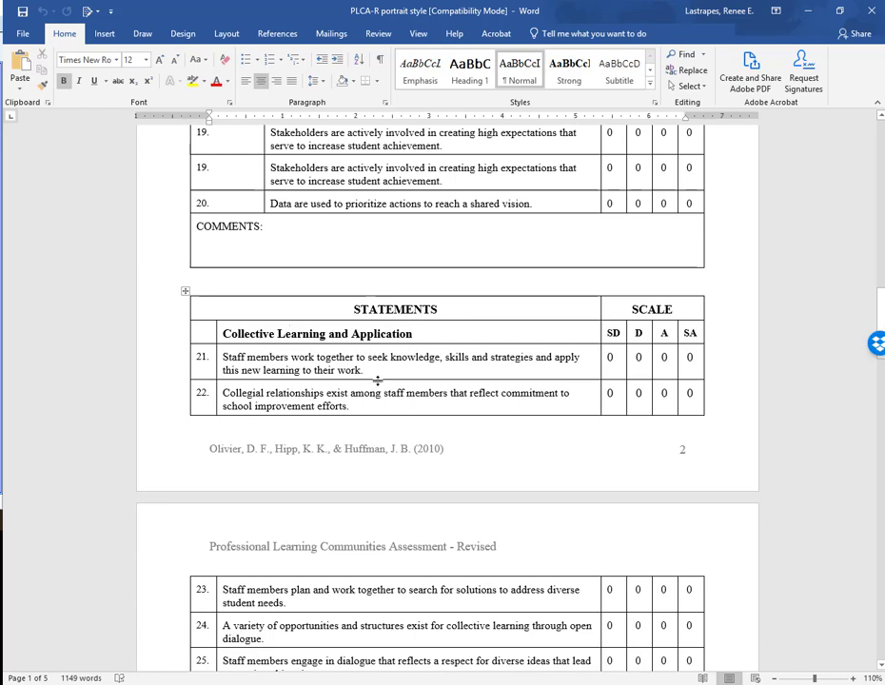
scroll(375, 379, down, 13)
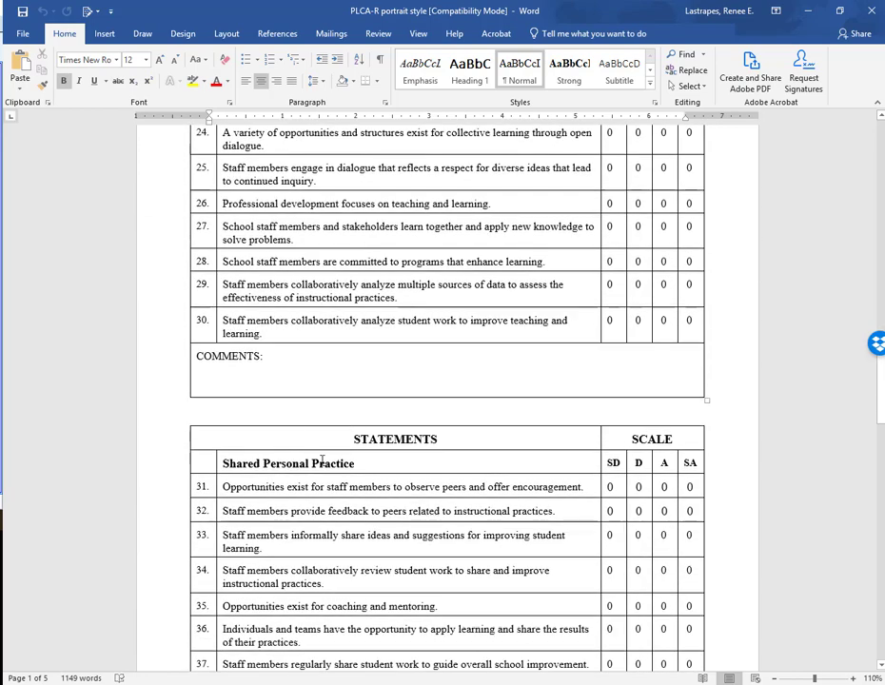
scroll(321, 442, up, 12)
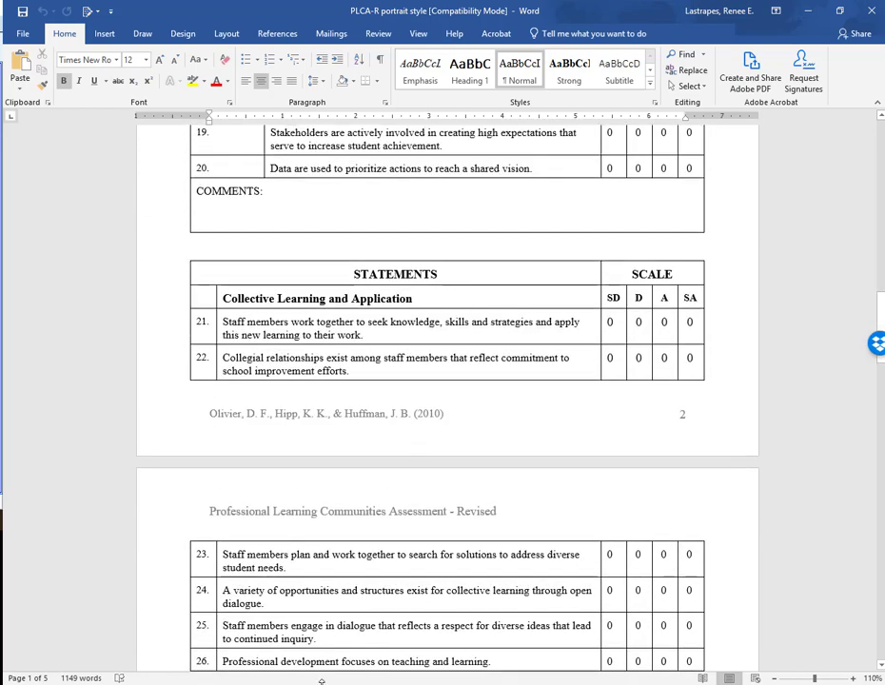
Step: Switch back to SPSS and rename the first Shared and Supportive Leadership item, Q10_1, as SSL_1
key(alt+Tab)
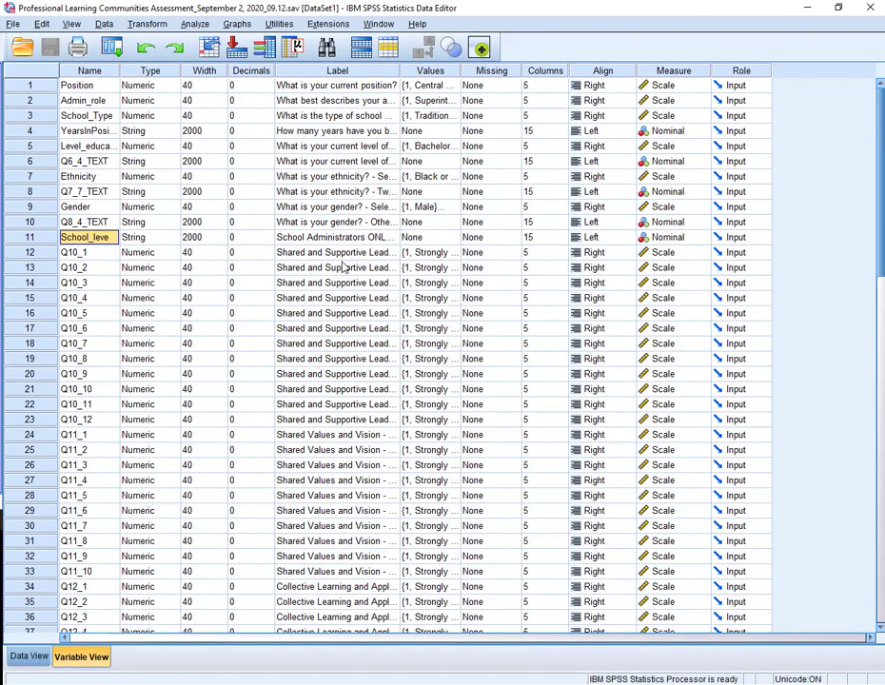
click(76, 254)
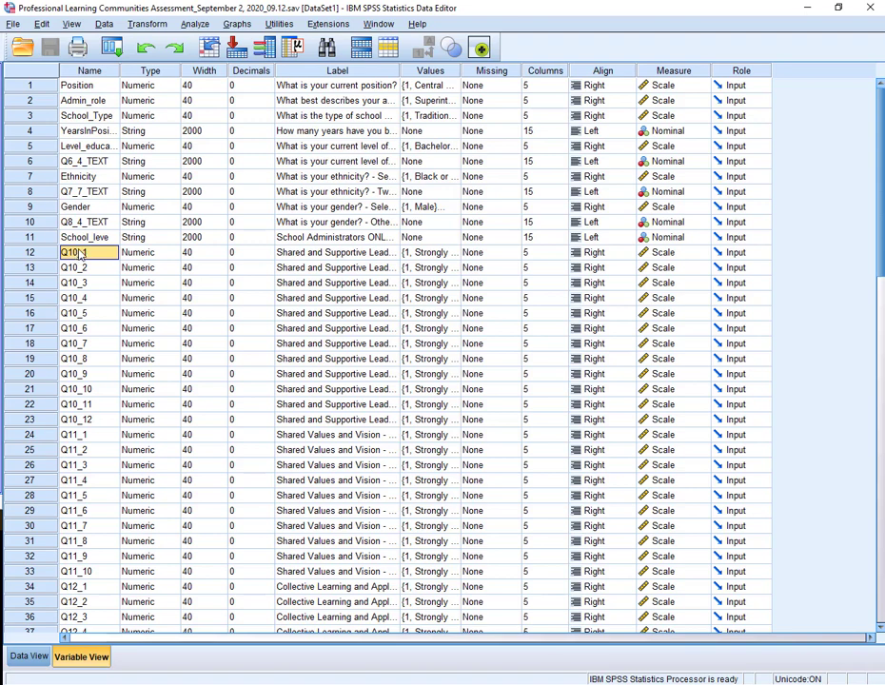
click(77, 252)
drag(77, 252, 61, 252)
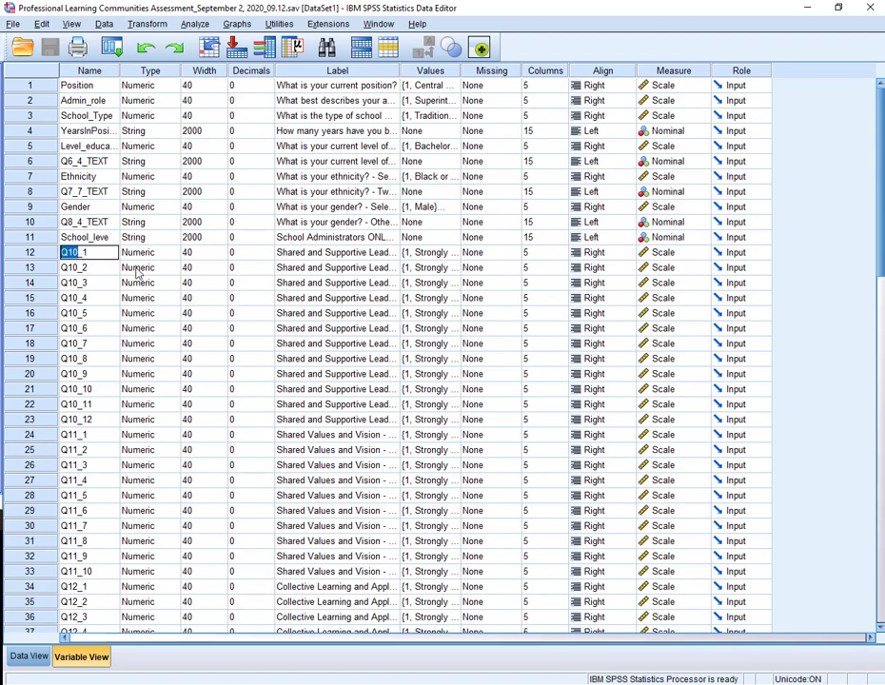
text(SSL)
key(shift+Left)
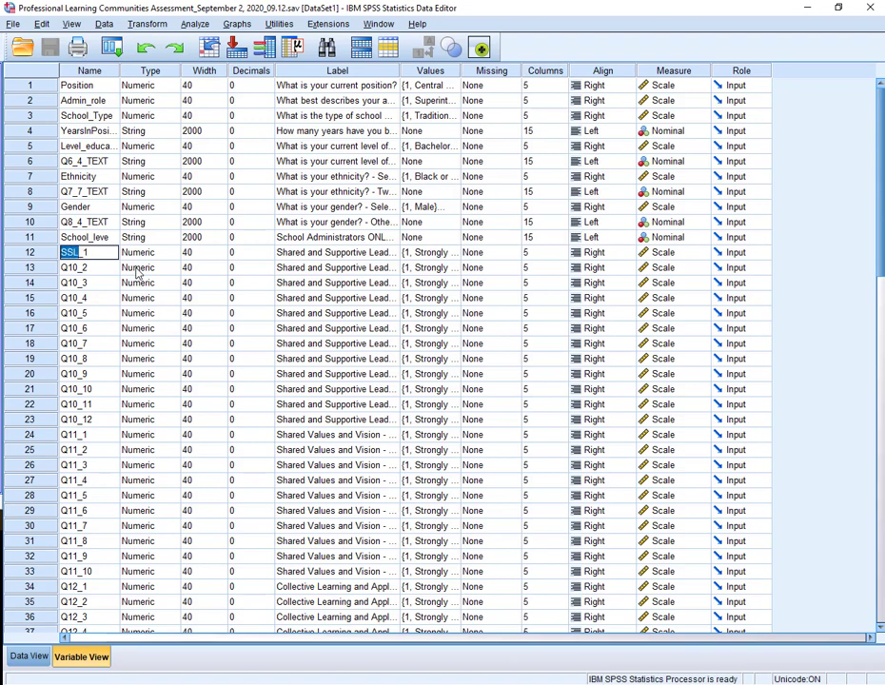
Step: Rename the Shared and Supportive Leadership items Q10_2 and Q10_3 as SSL_2 and SSL_3
click(76, 270)
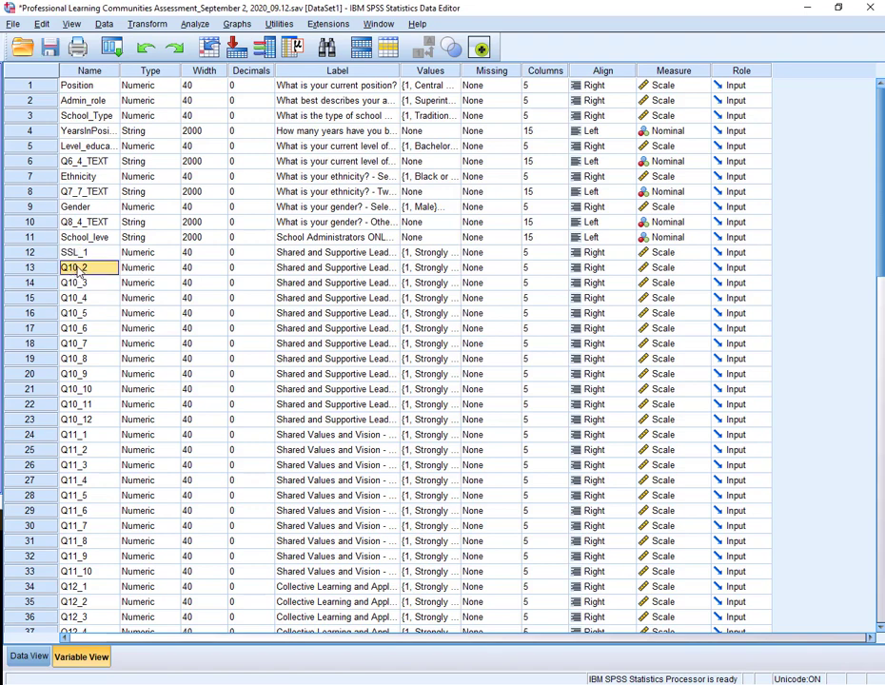
double_click(78, 270)
drag(78, 270, 59, 269)
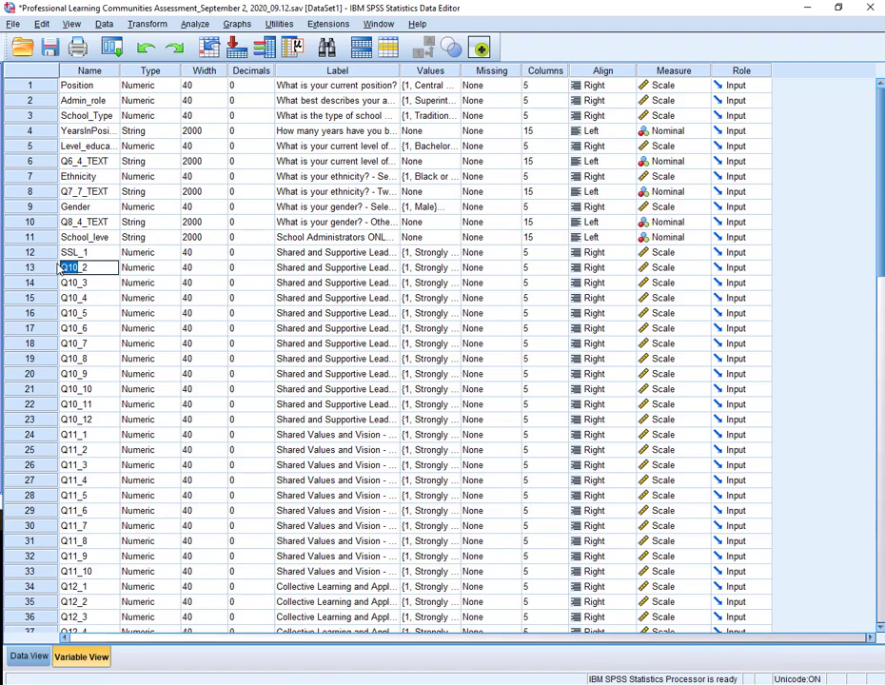
text(SSL)
click(76, 282)
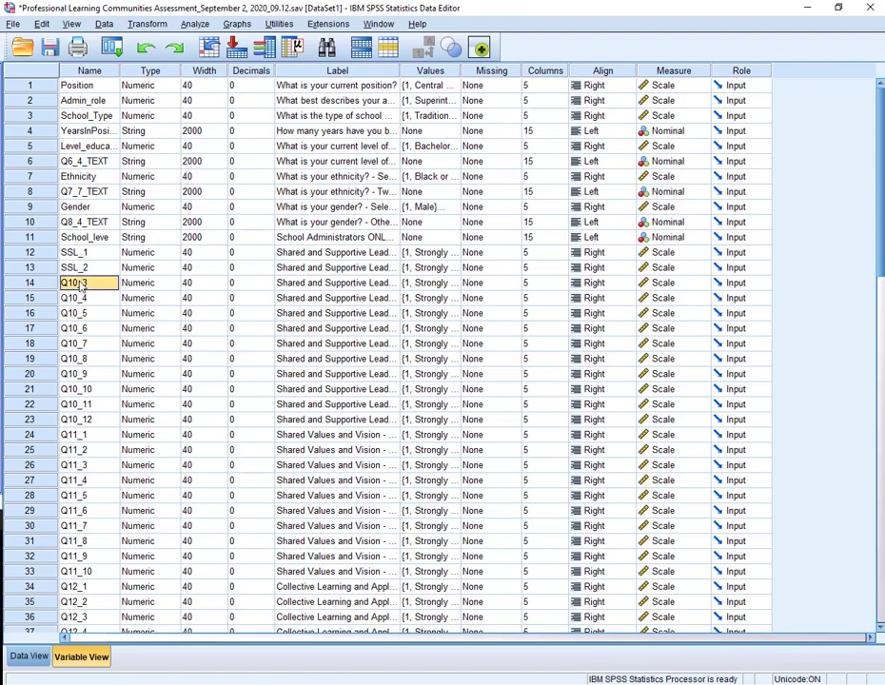
double_click(76, 283)
drag(78, 281, 57, 283)
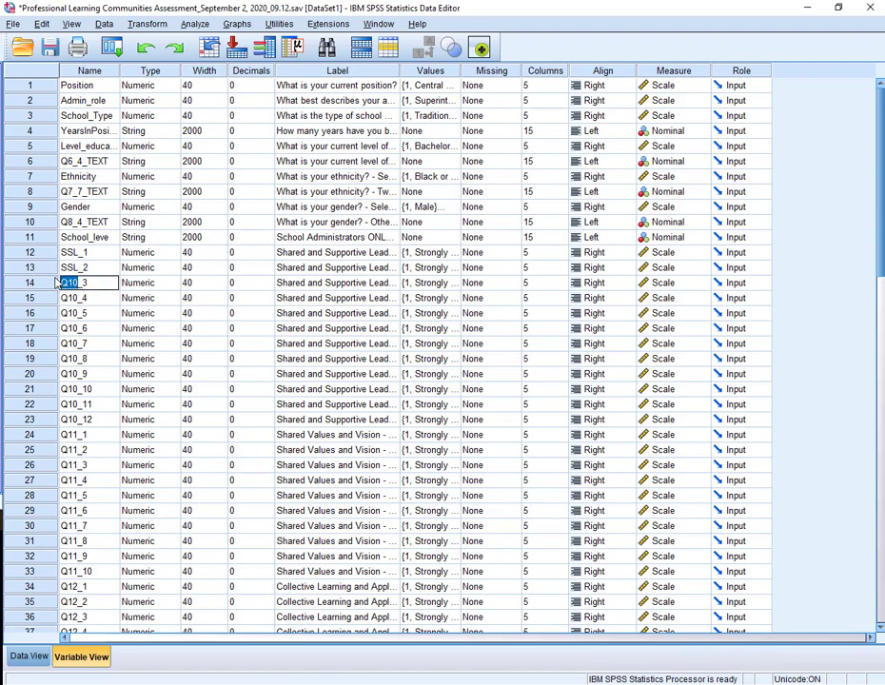
text(SSL)
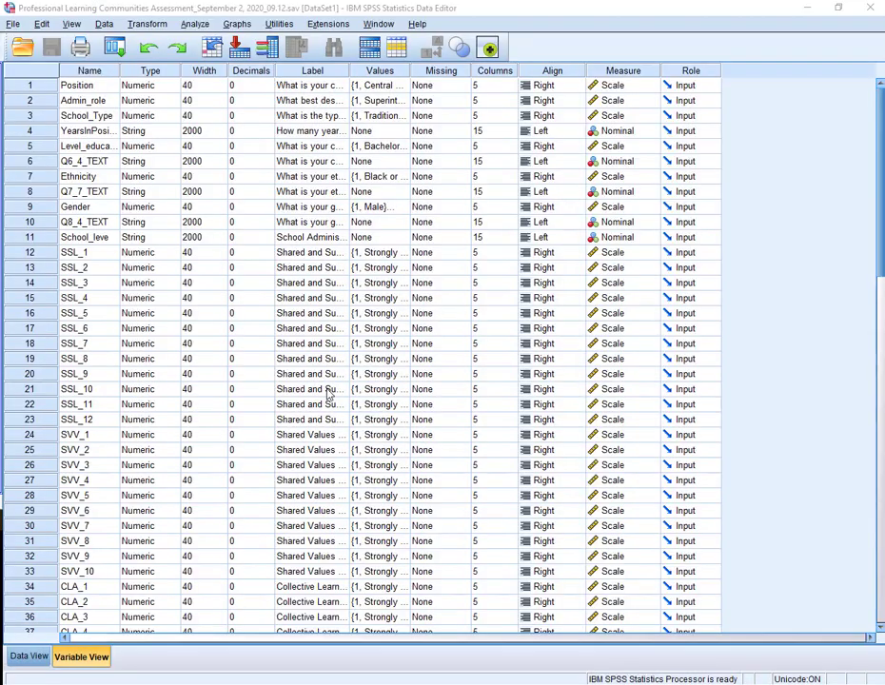
Step: Look through the renamed dimension items and the open-ended questions Q15 to Q22 in the variable list
scroll(309, 378, down, 9)
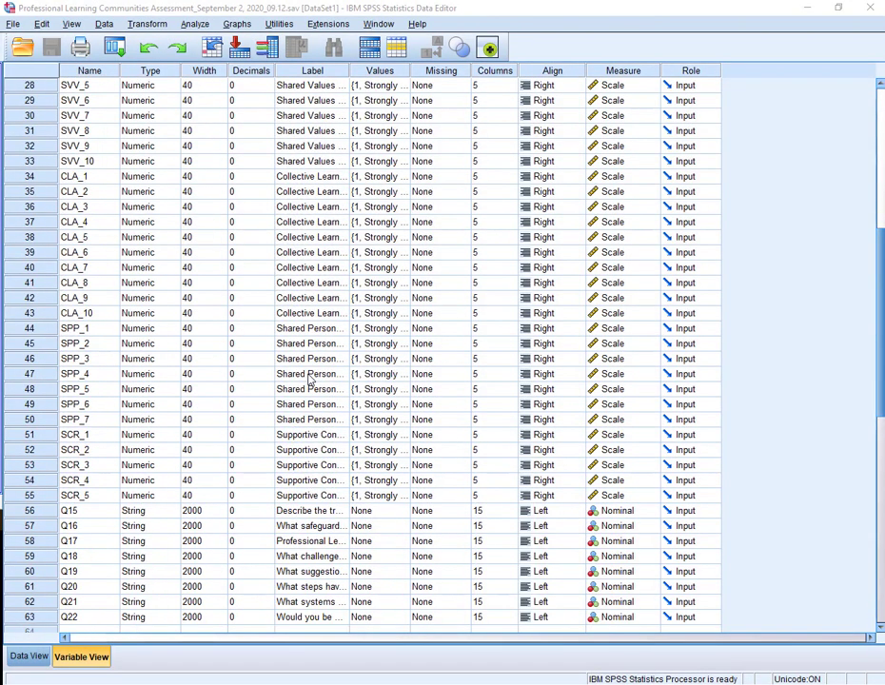
scroll(309, 377, down, 2)
scroll(310, 381, up, 2)
scroll(207, 450, down, 2)
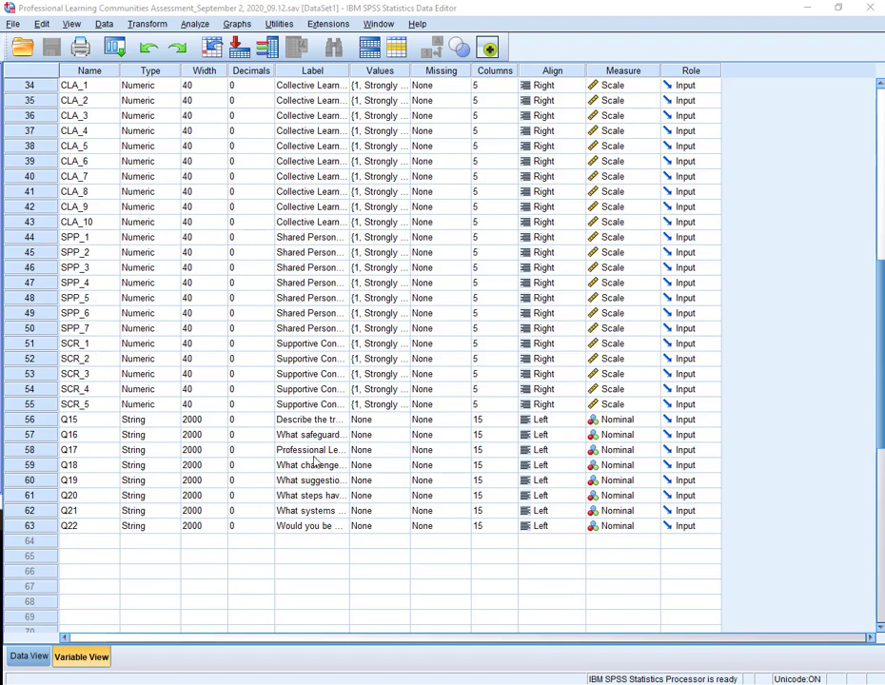
scroll(289, 453, up, 11)
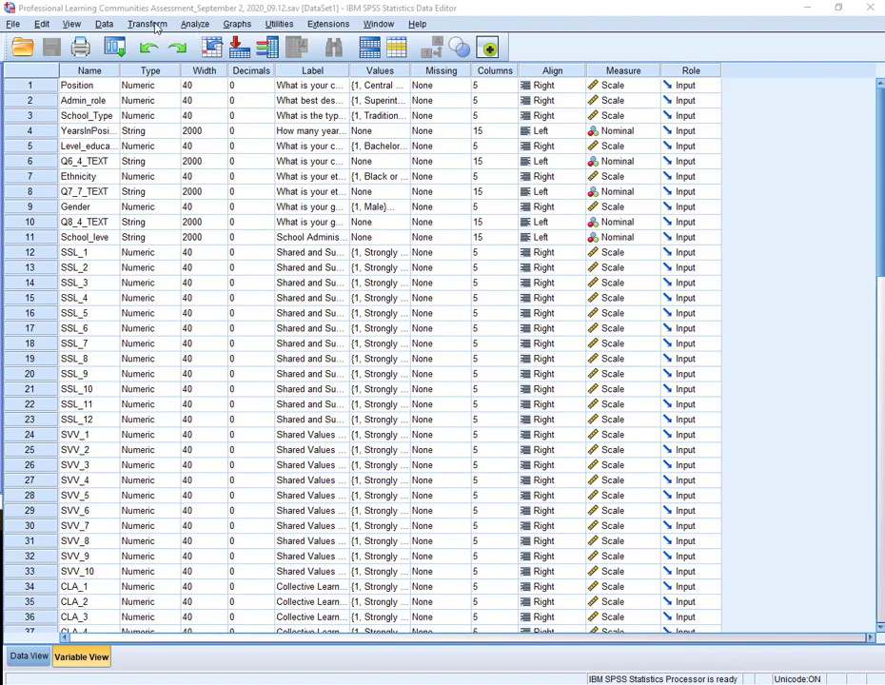
Step: Open Compute Variable and display the source variables by name instead of by label
click(147, 24)
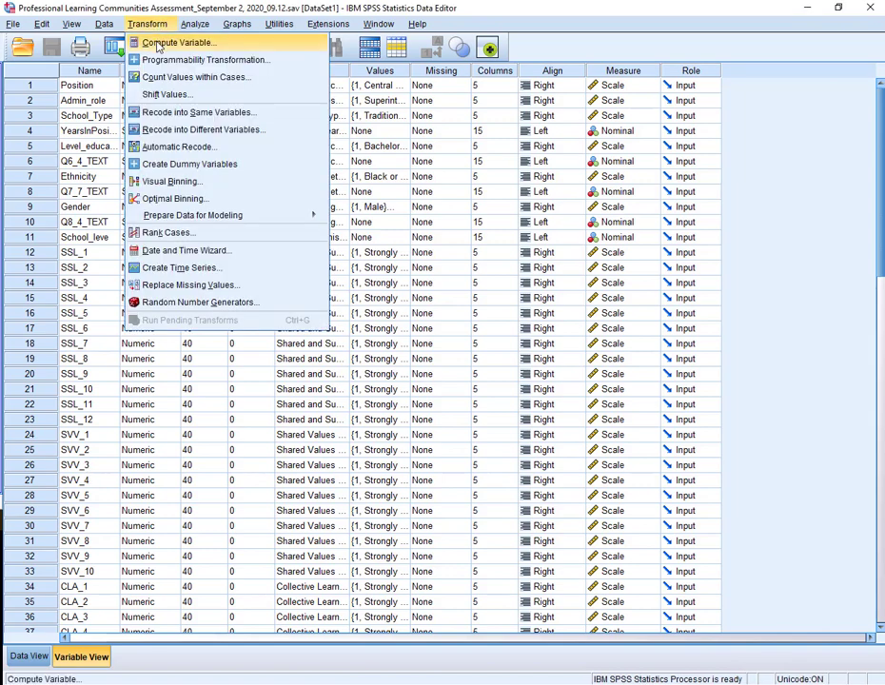
click(160, 43)
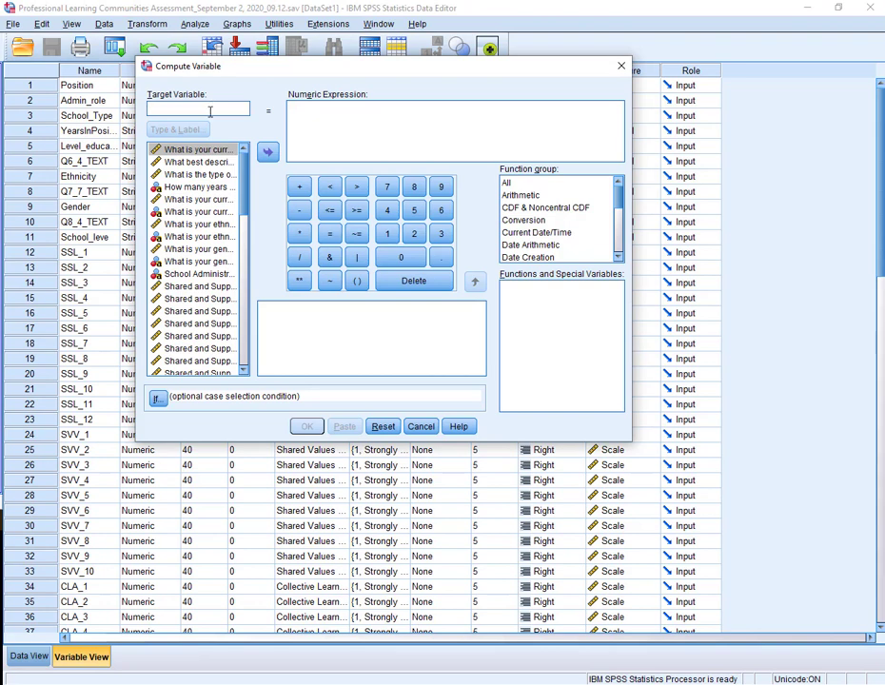
right_click(199, 198)
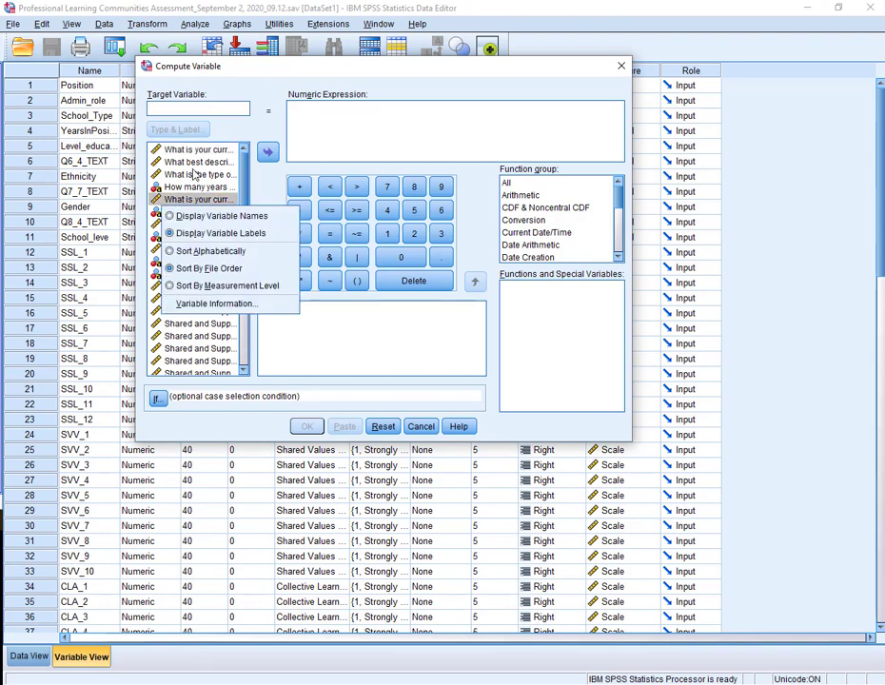
click(195, 163)
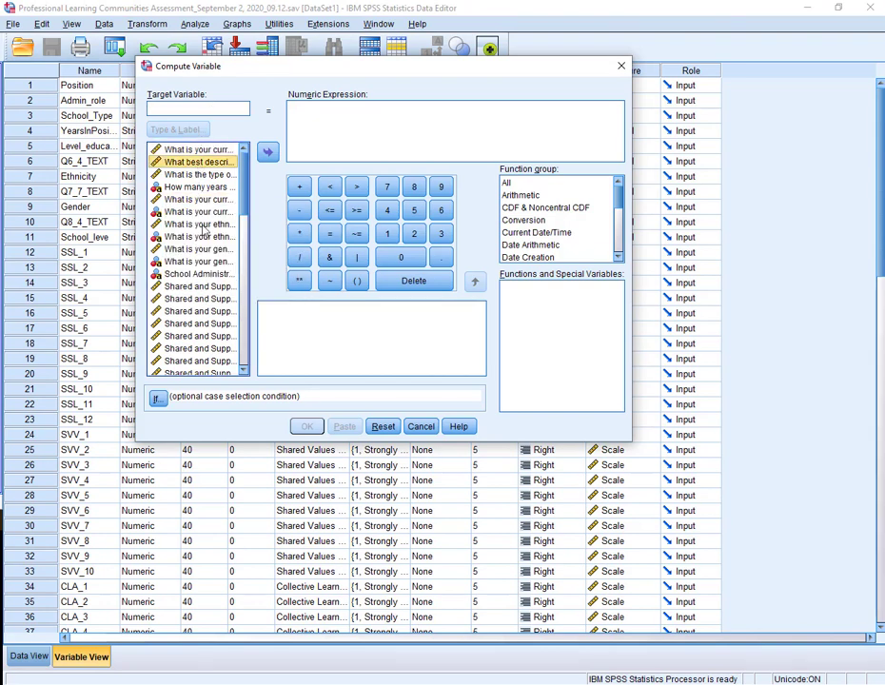
drag(314, 65, 314, 167)
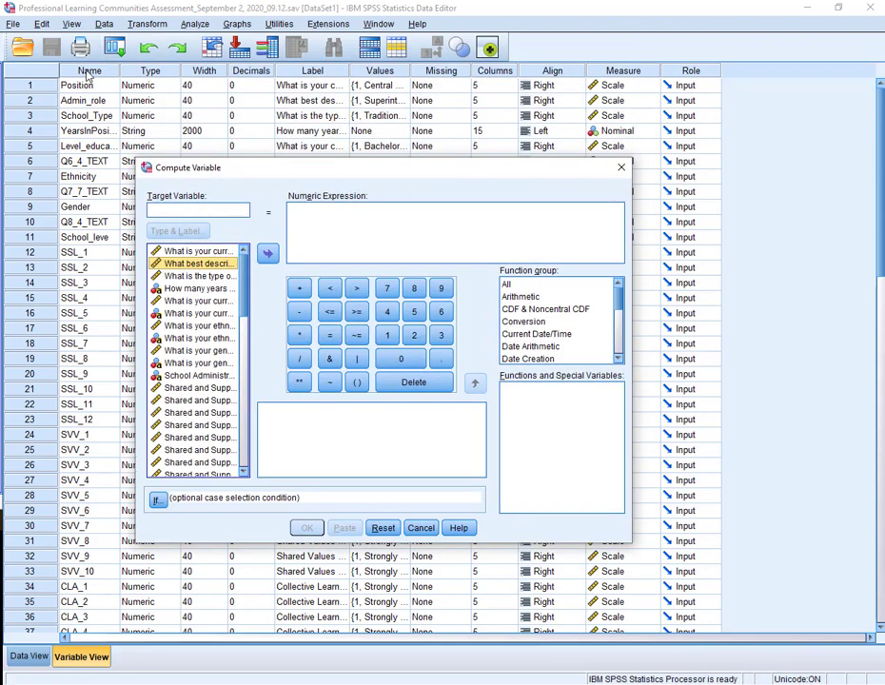
right_click(172, 303)
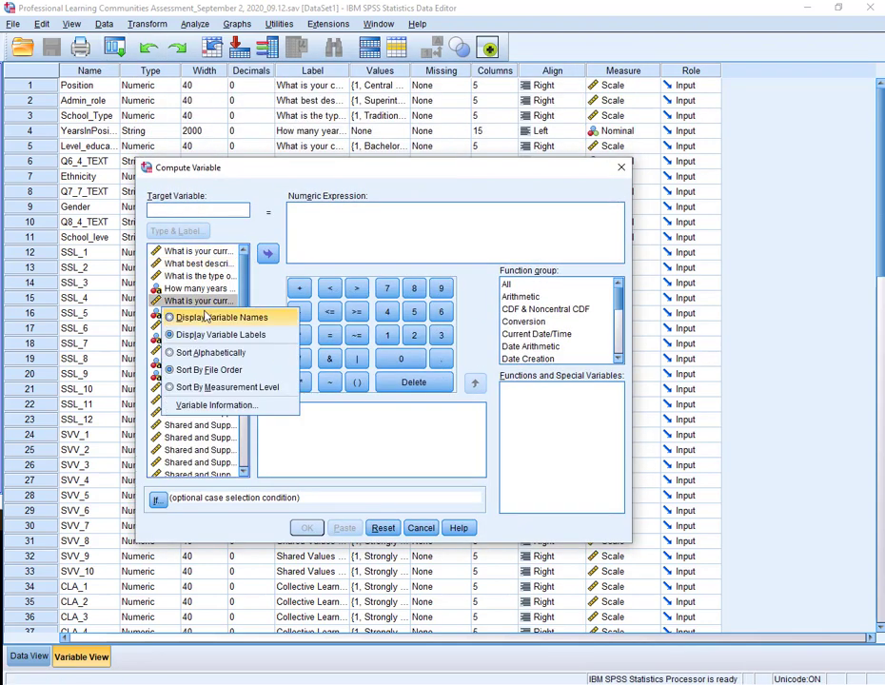
click(206, 316)
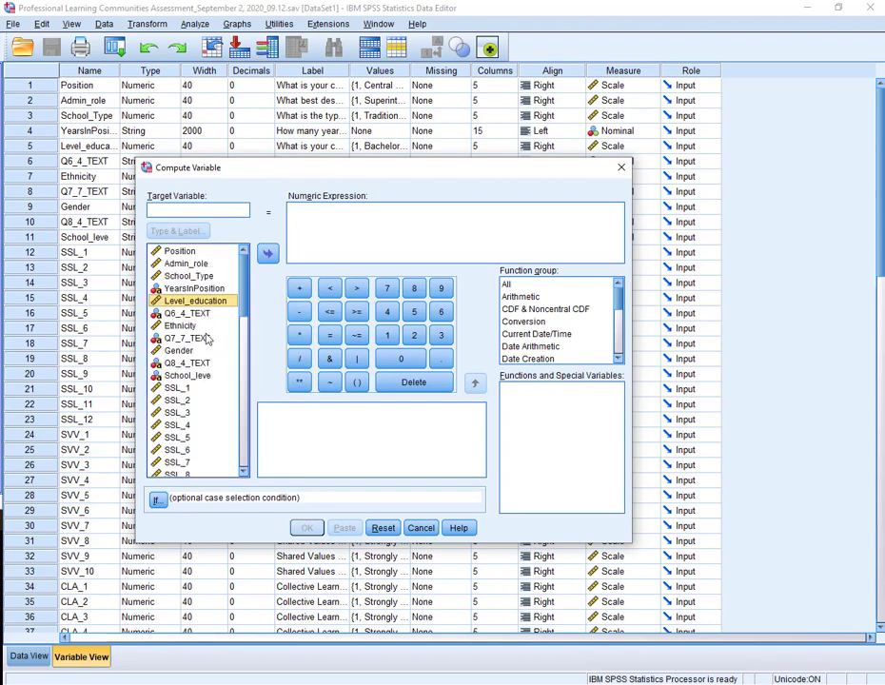
Step: Name the target variable SSL_AVE and start its numeric expression with a parenthesised sum beginning with SSL_1
drag(268, 170, 290, 157)
click(238, 200)
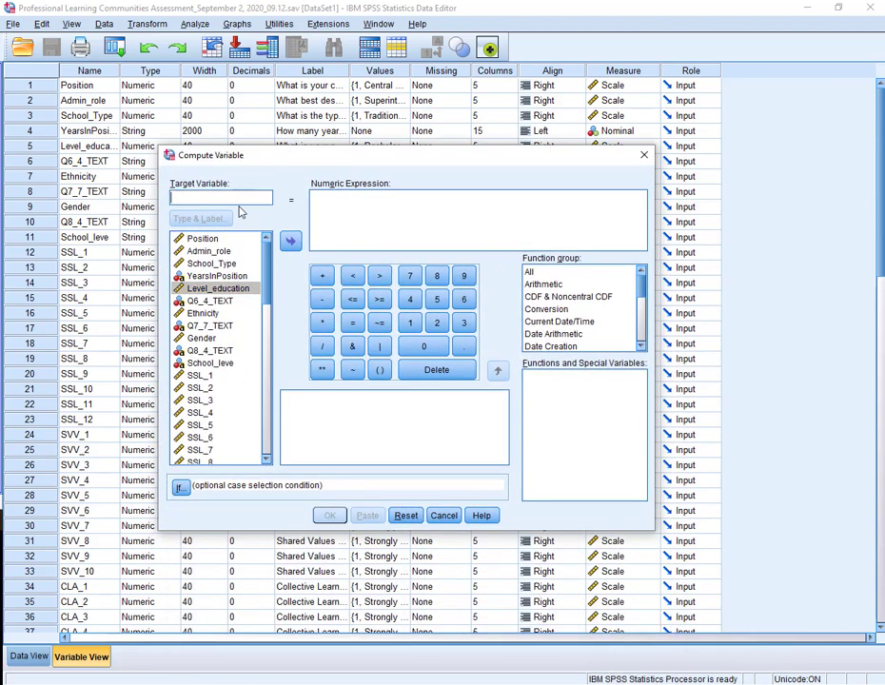
text(SSL_AVE)
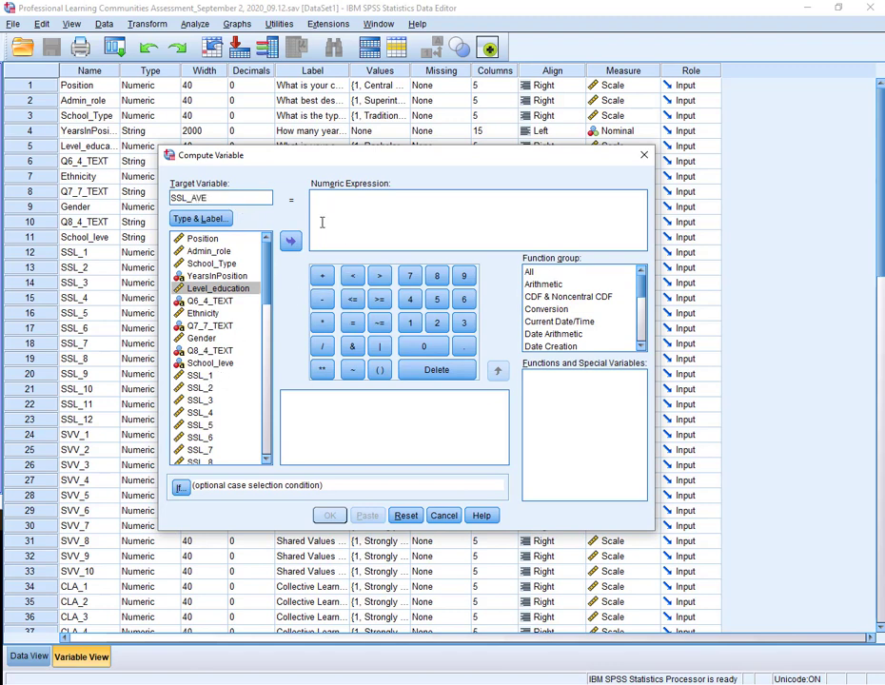
click(380, 369)
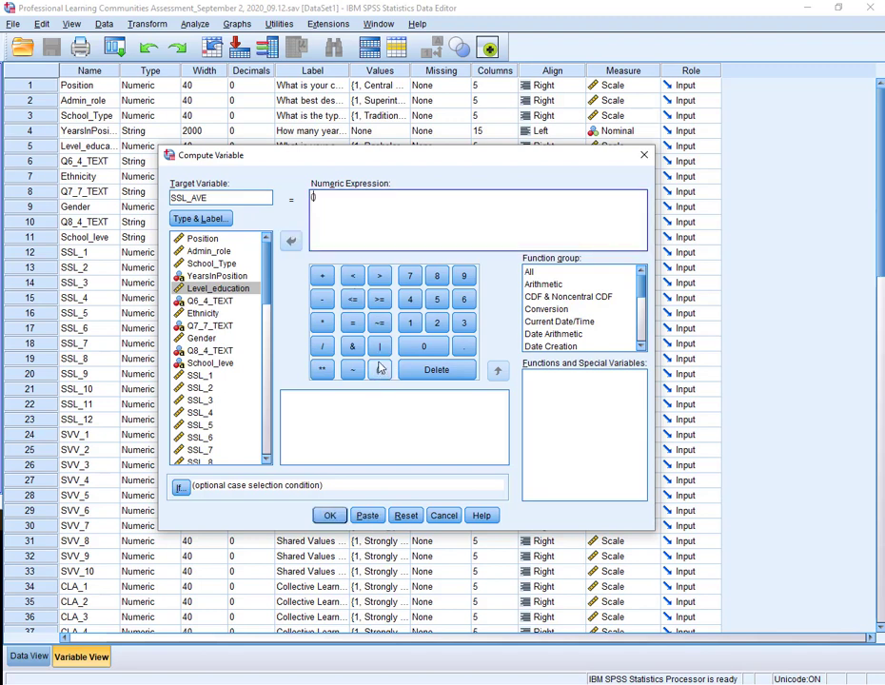
click(197, 374)
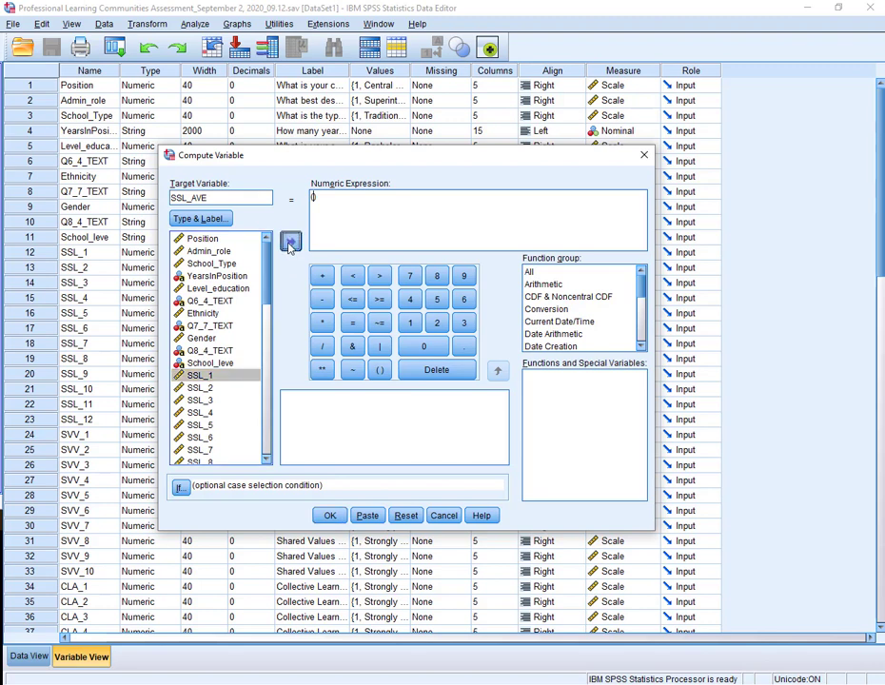
click(290, 240)
text(+)
click(217, 386)
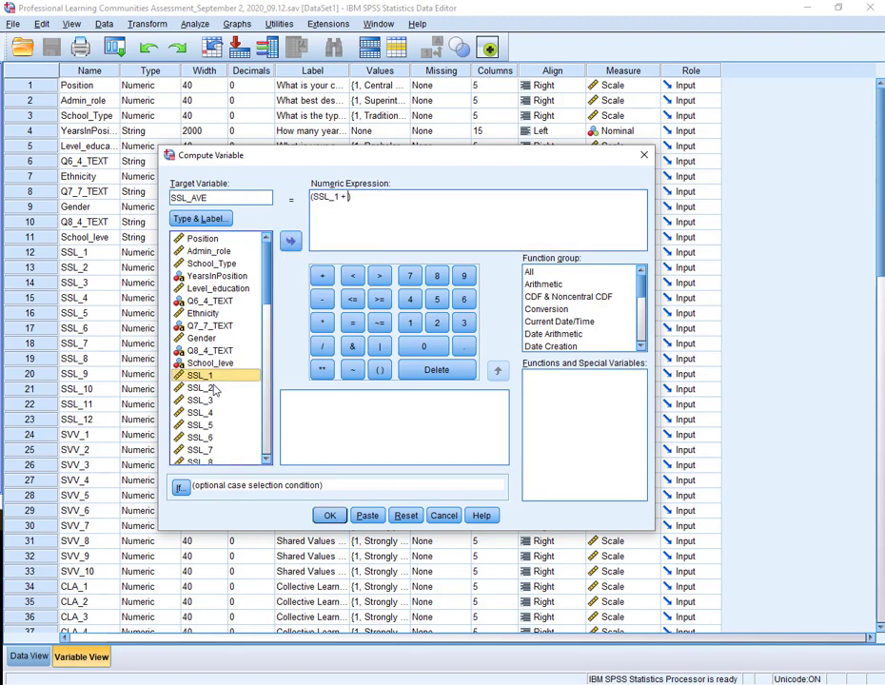
click(322, 277)
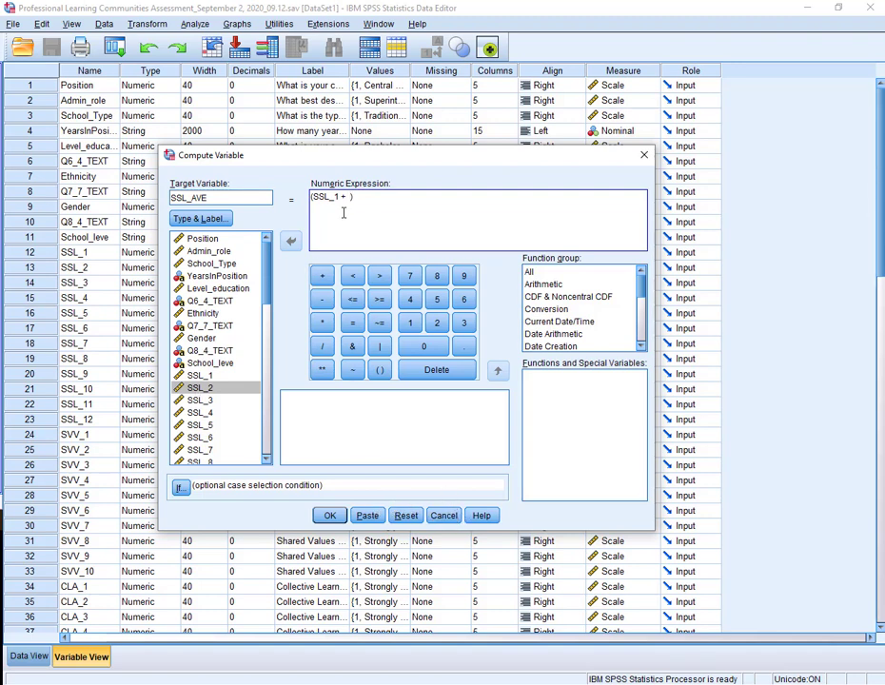
Step: Add SSL_2 through SSL_12 to the sum, divide it by 12, compute SSL_AVE and check it in the variable list
click(200, 387)
click(291, 241)
click(321, 277)
click(200, 400)
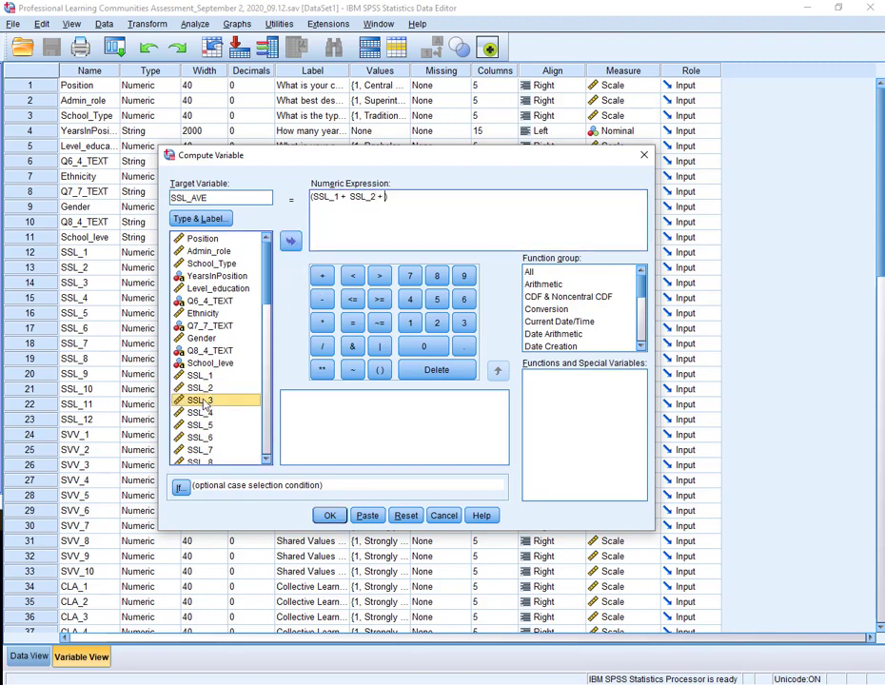
click(290, 241)
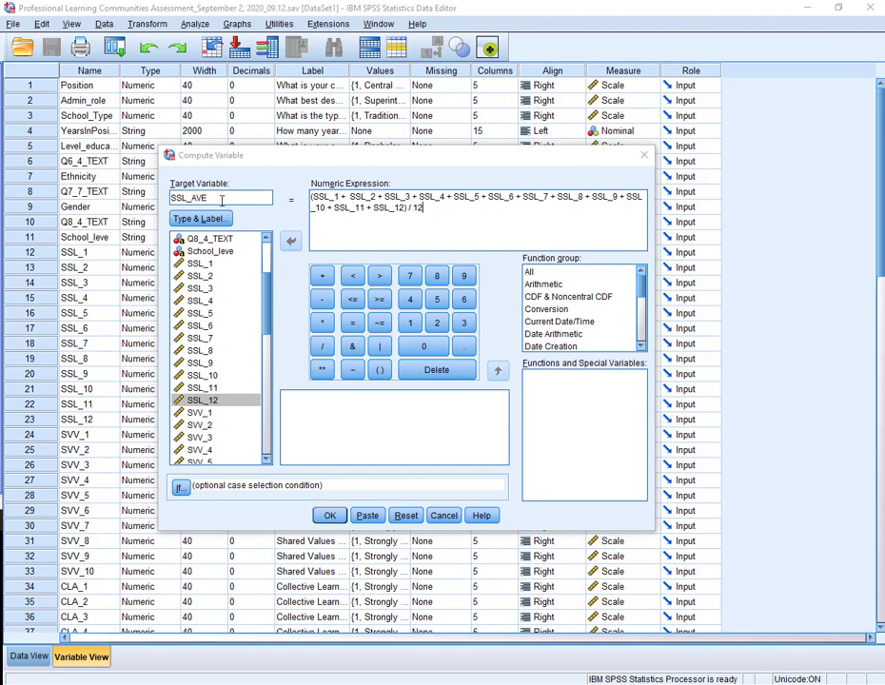
click(329, 514)
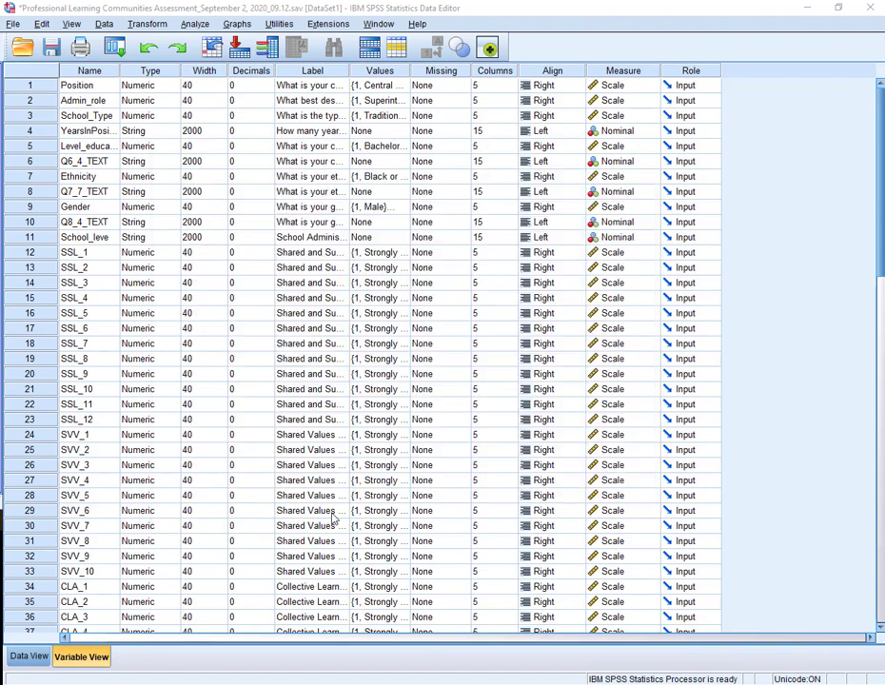
scroll(319, 490, down, 11)
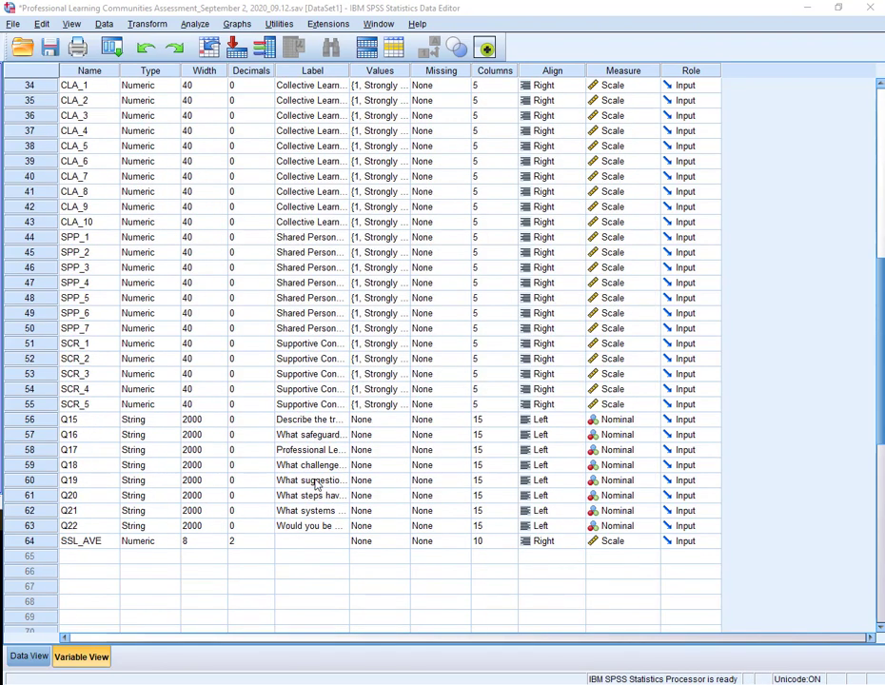
Step: Move the SSL_AVE variable directly below SSL_12 in the variable list
drag(33, 541, 34, 200)
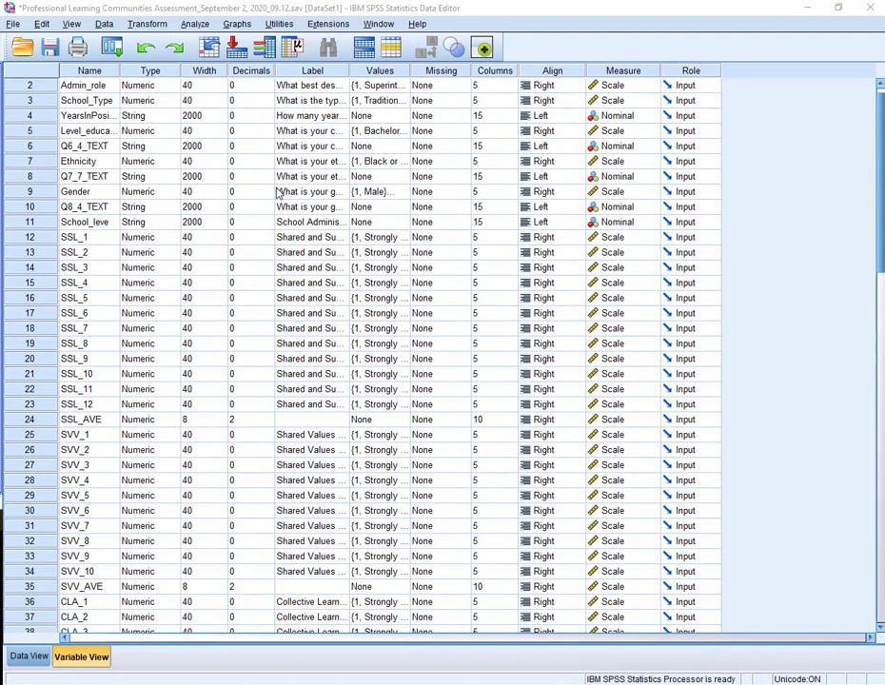
Step: Look through the source variables by name in a reset Compute Variable dialog, including each dimension's average, and close it without computing anything
click(148, 24)
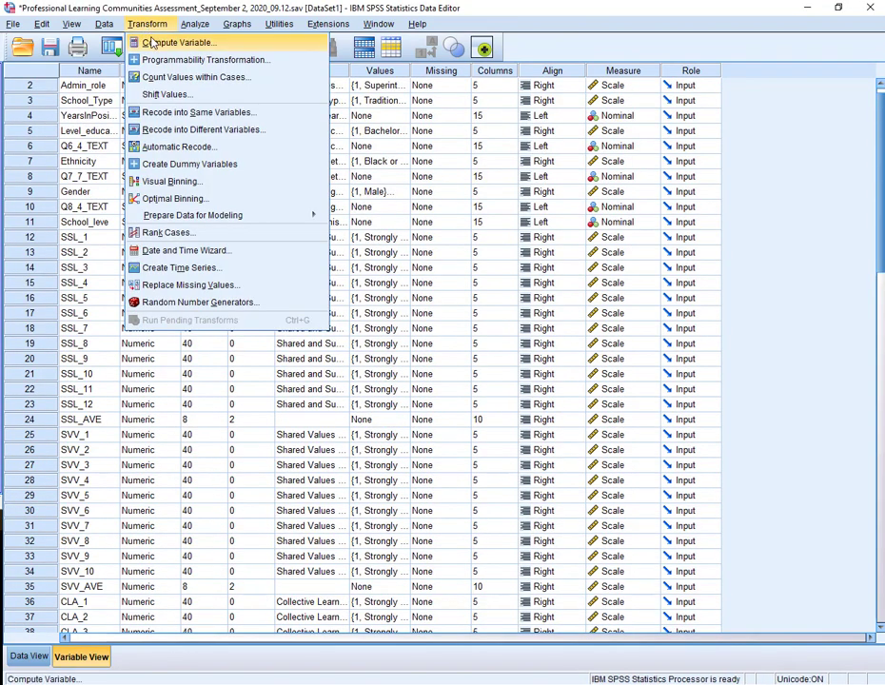
click(152, 43)
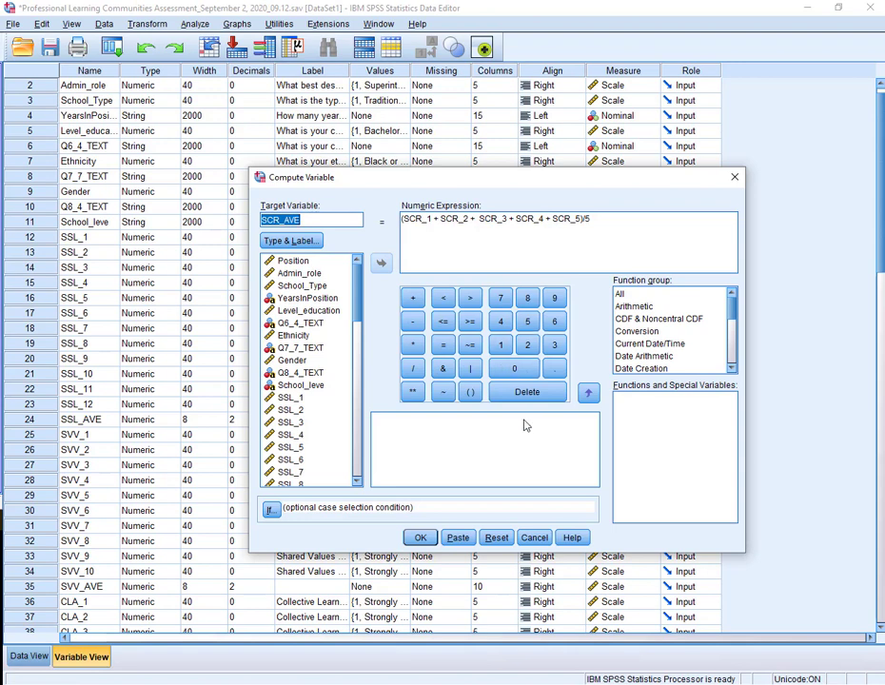
click(497, 538)
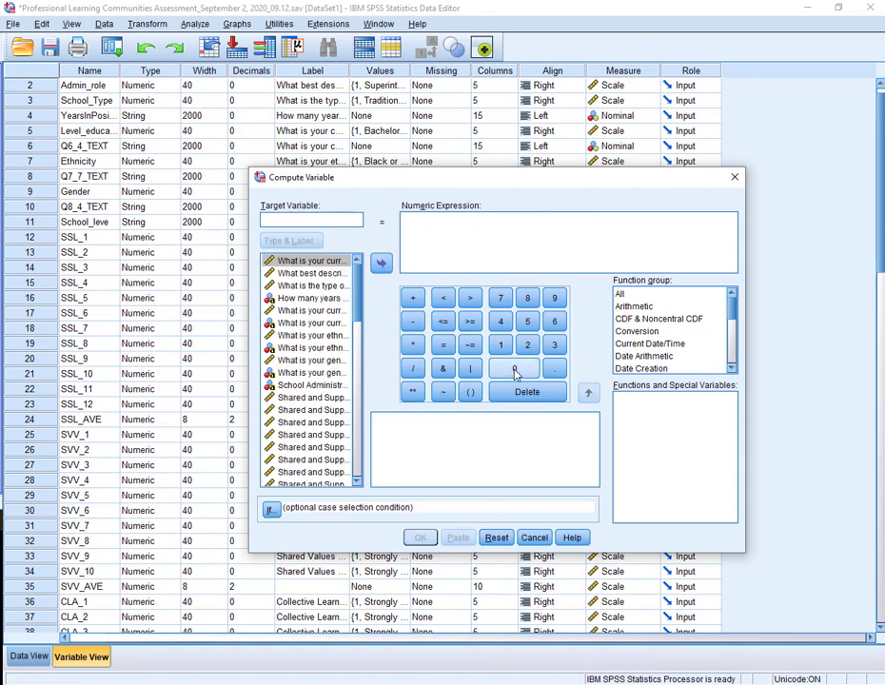
right_click(317, 386)
click(328, 402)
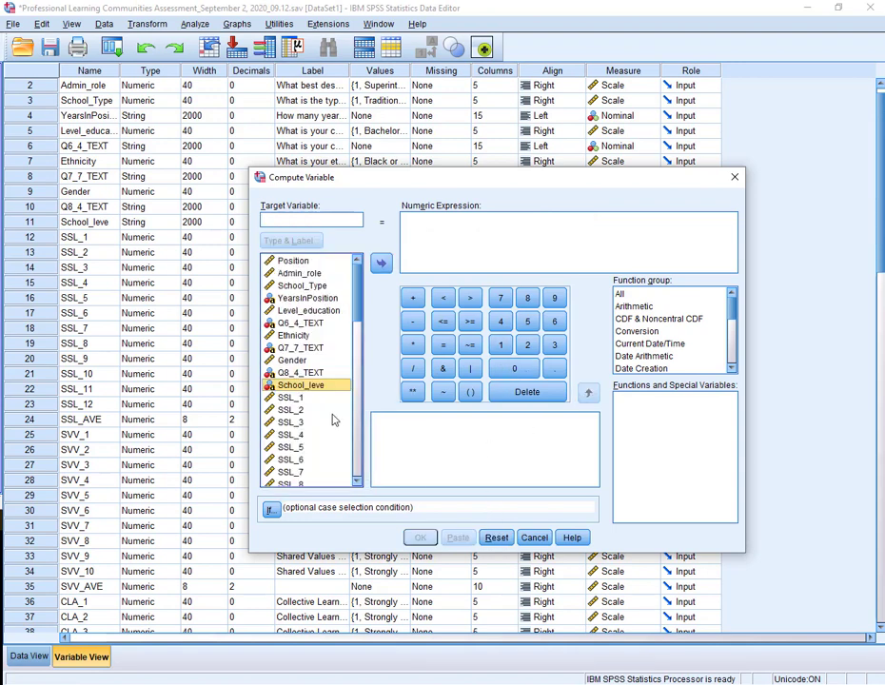
scroll(300, 406, down, 4)
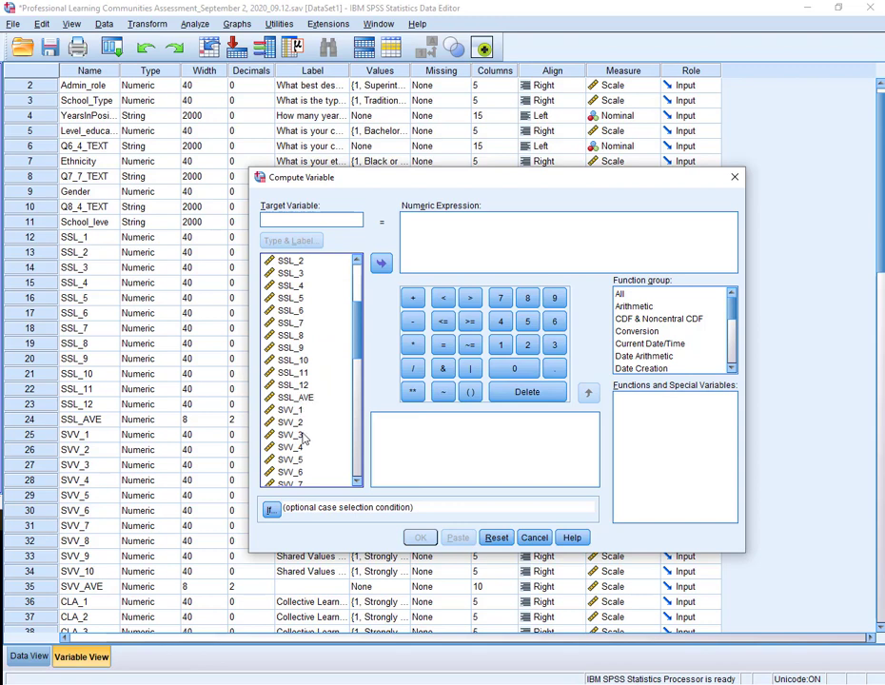
scroll(305, 433, down, 3)
scroll(315, 440, down, 4)
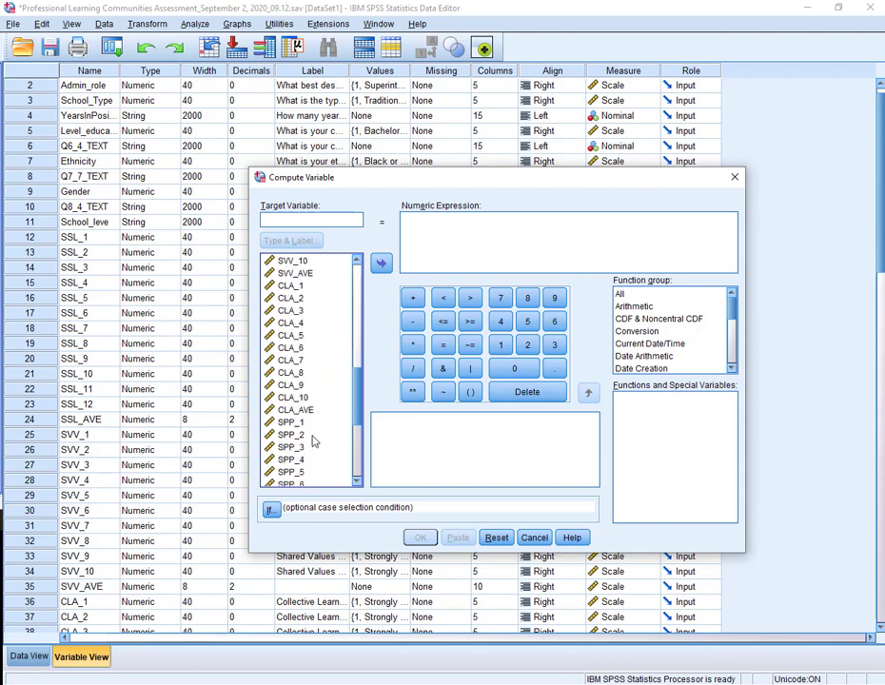
scroll(311, 419, down, 3)
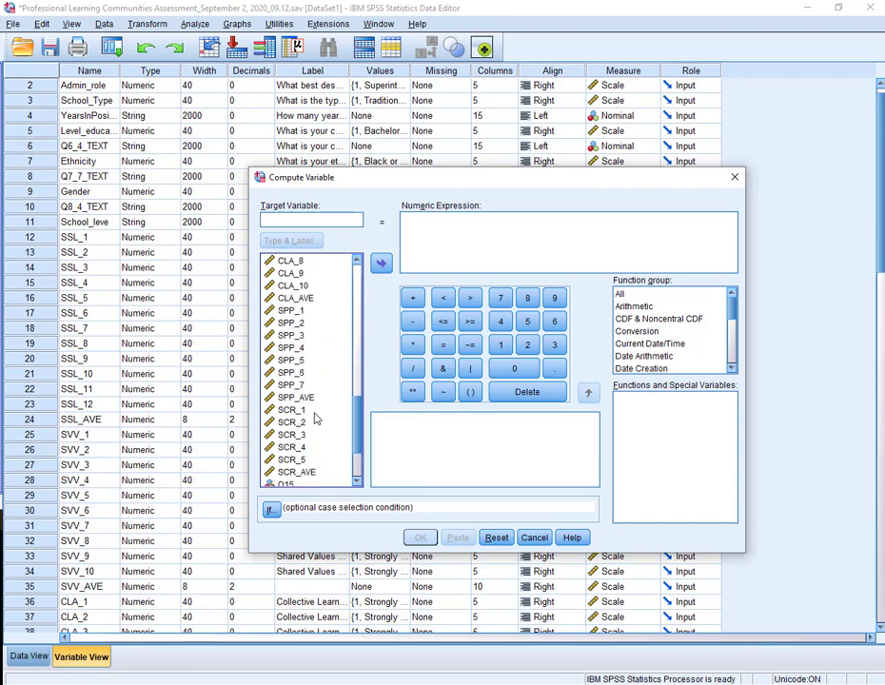
scroll(324, 468, down, 2)
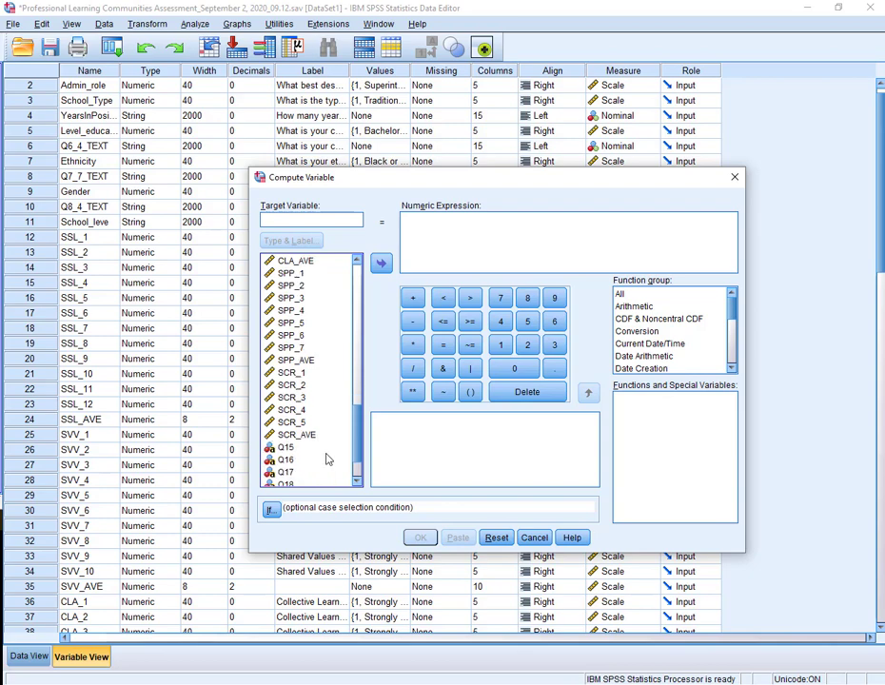
click(734, 177)
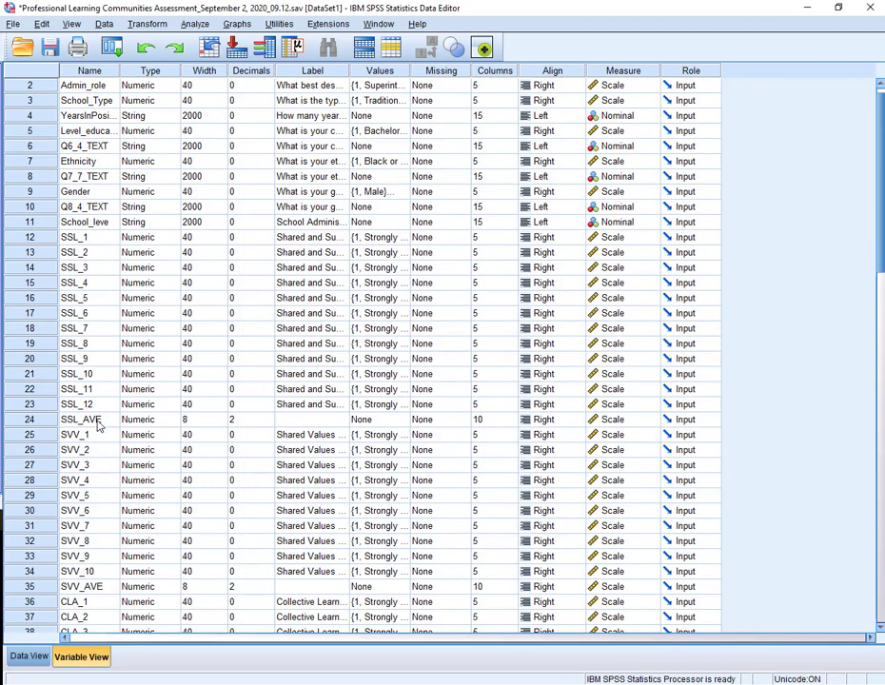
Step: Examine the variable list to check where each dimension's average variable, from SSL_AVE to SCR_AVE, sits relative to its items
scroll(103, 467, down, 3)
scroll(95, 509, down, 2)
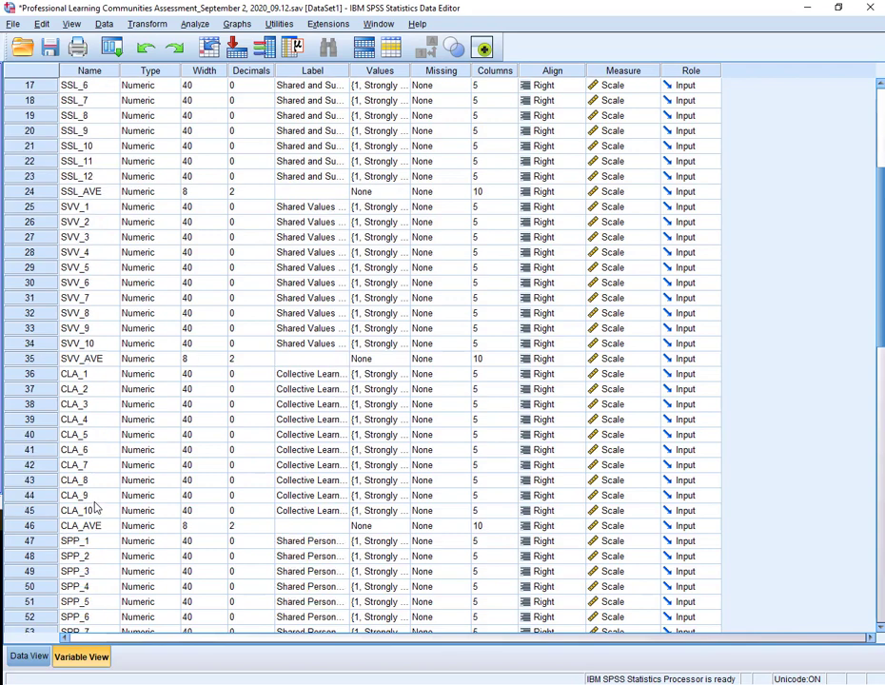
scroll(118, 518, up, 5)
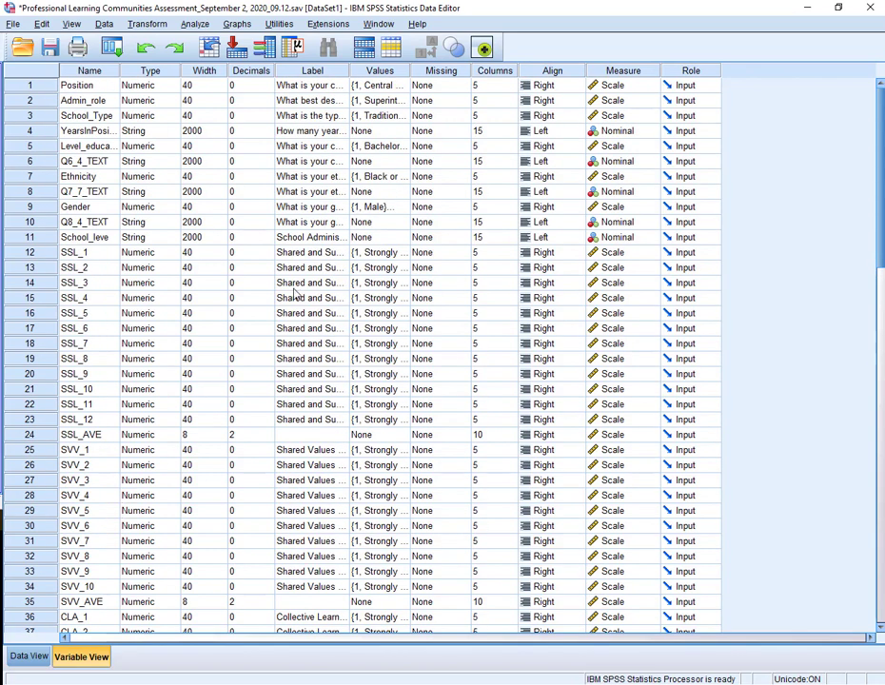
scroll(263, 361, down, 6)
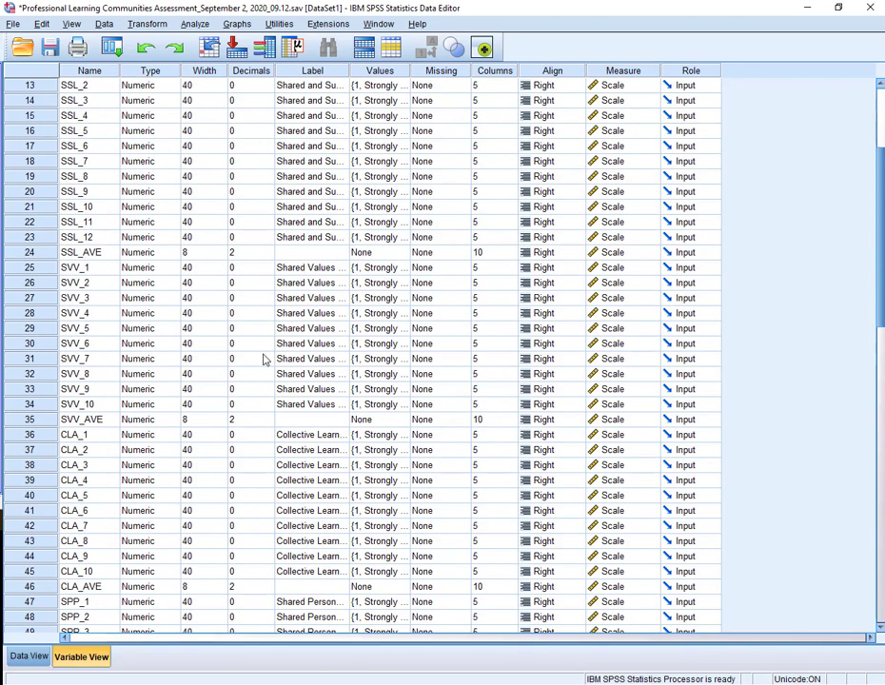
scroll(263, 359, down, 2)
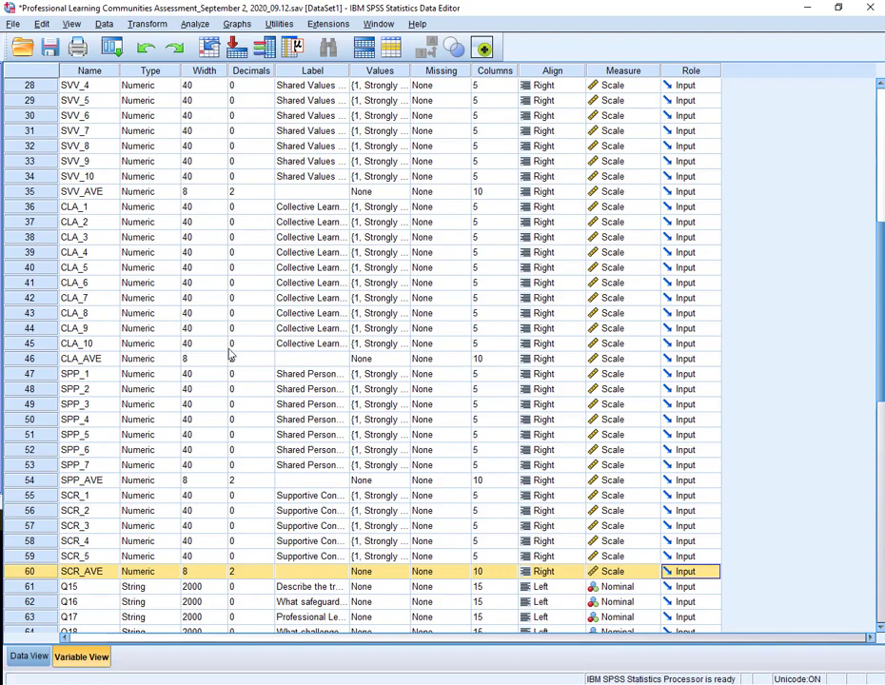
scroll(248, 356, down, 8)
scroll(228, 354, up, 16)
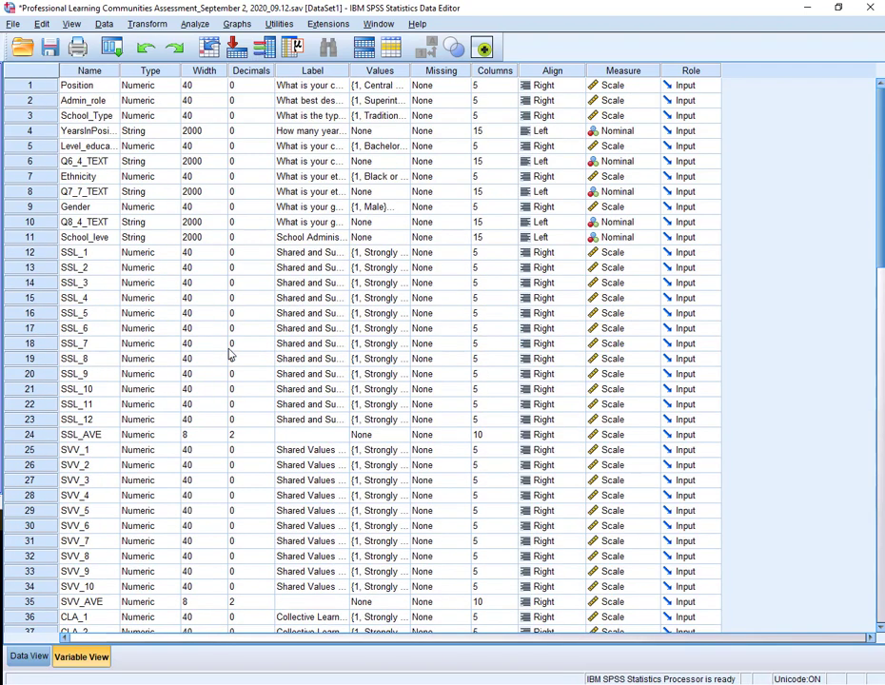
scroll(203, 484, down, 11)
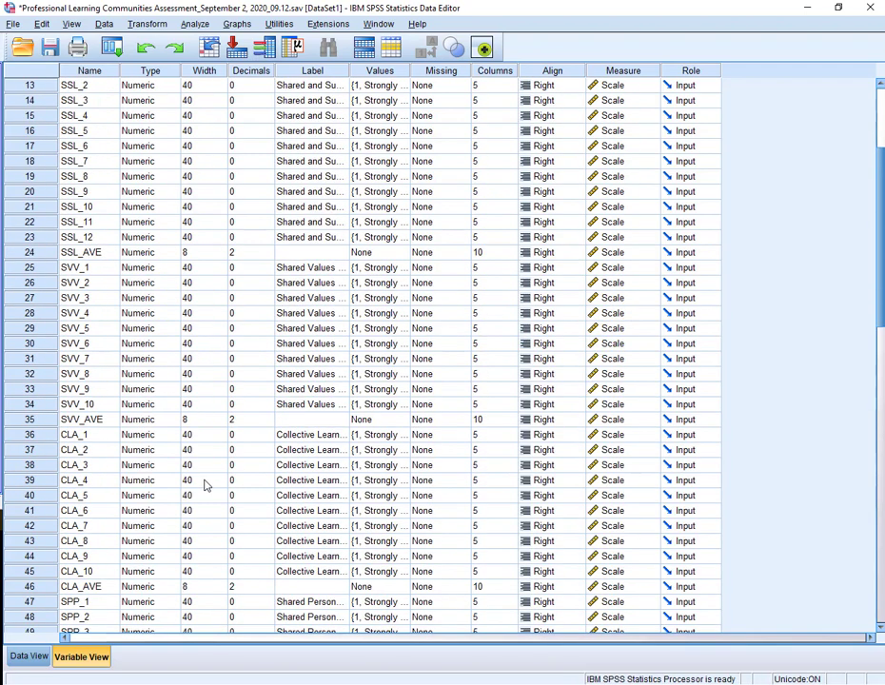
click(205, 481)
scroll(204, 480, up, 11)
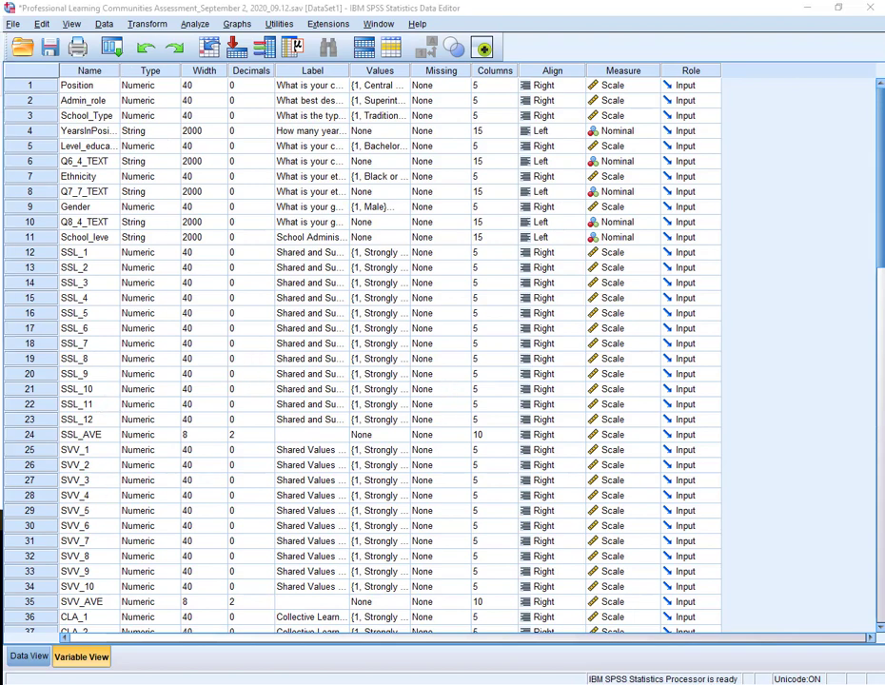
Step: Open a scale Reliability Analysis and display its source variables by name instead of by label
click(198, 26)
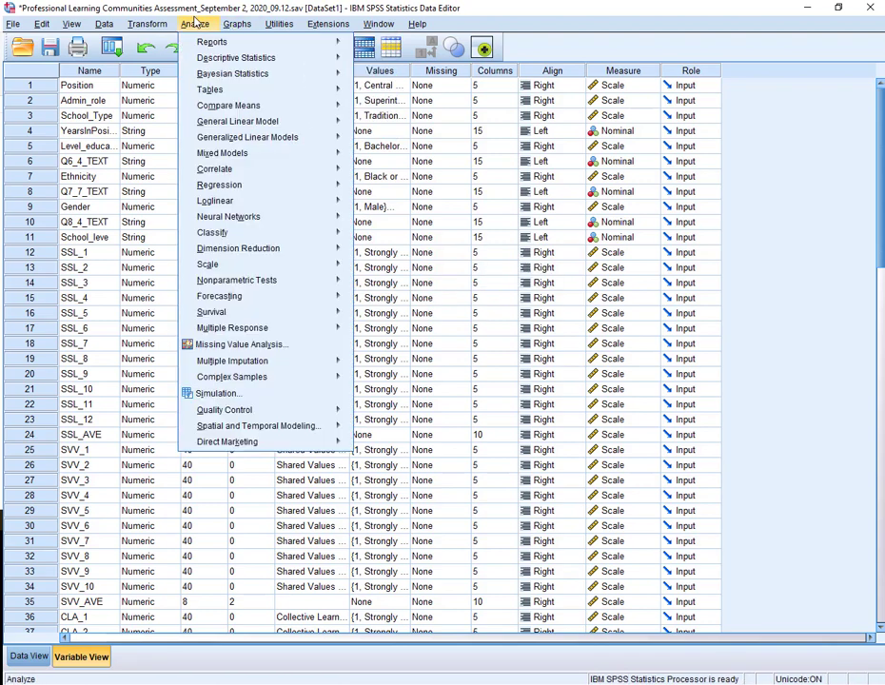
mouse_move(219, 267)
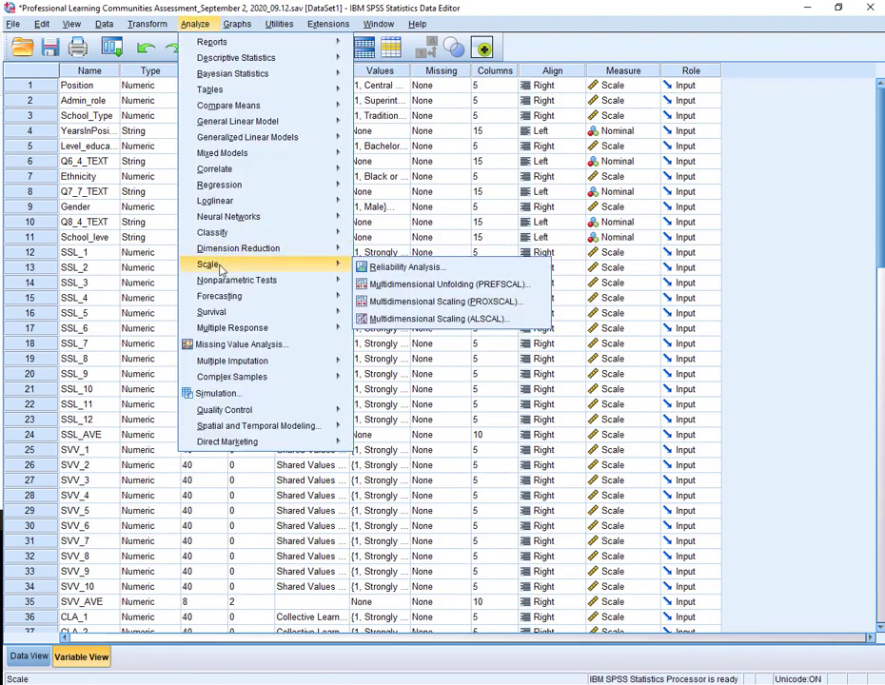
click(371, 270)
right_click(332, 195)
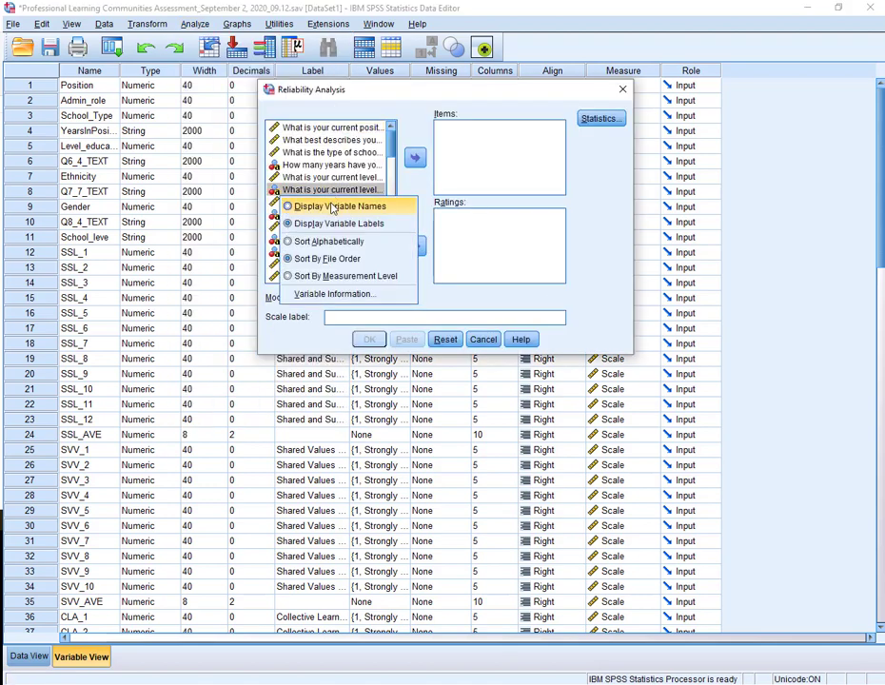
click(330, 203)
Step: Add SSL_1 through SSL_12 as the items of the reliability analysis
scroll(331, 195, down, 2)
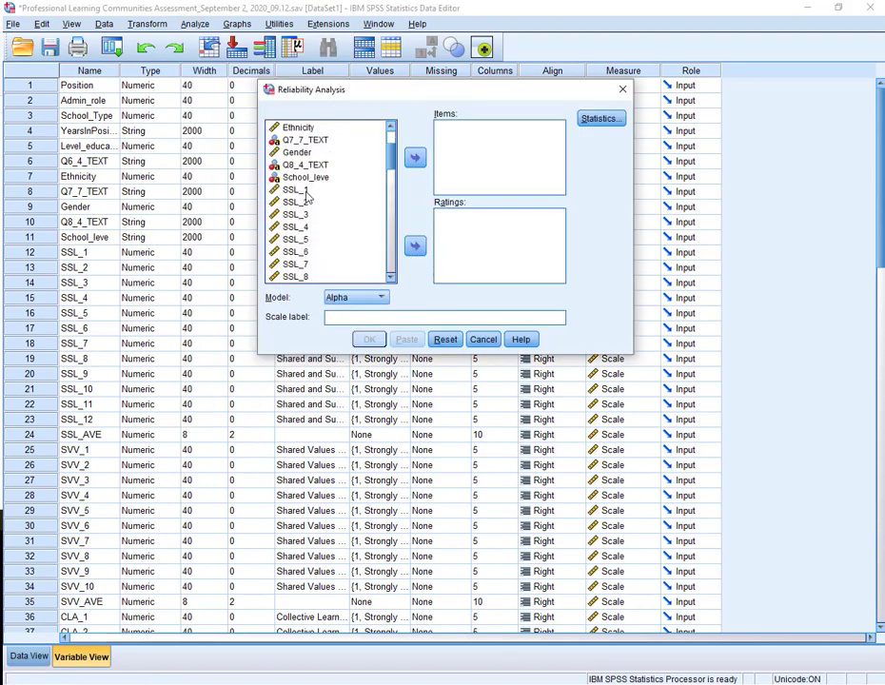
click(305, 193)
scroll(327, 233, down, 1)
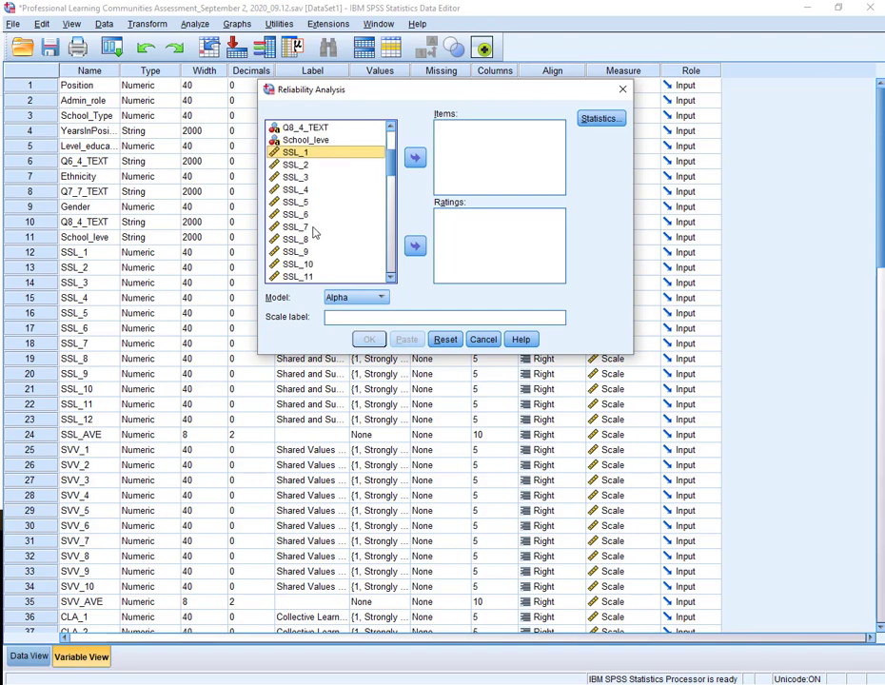
scroll(318, 236, down, 1)
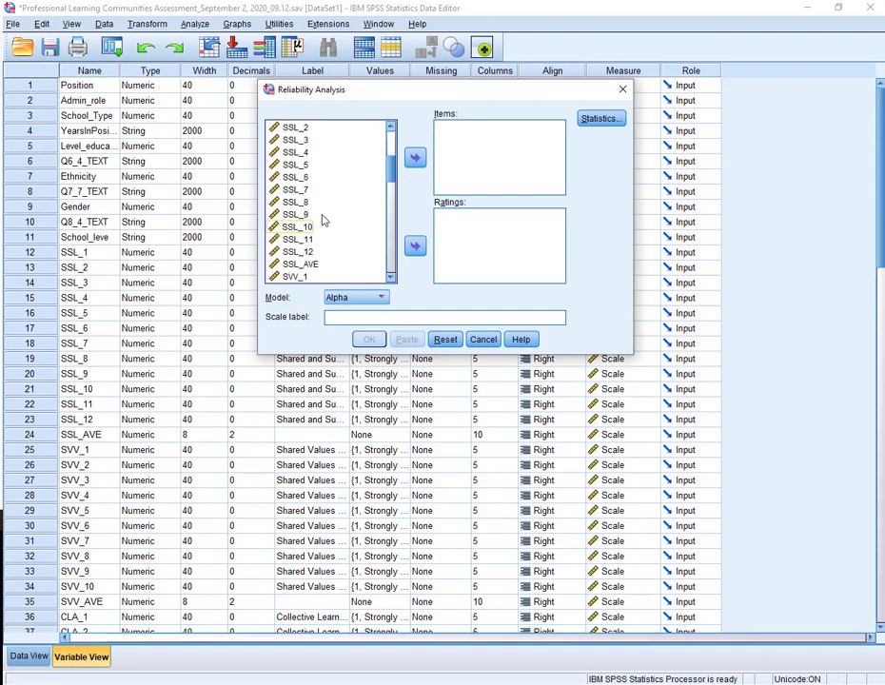
scroll(329, 215, up, 2)
scroll(322, 199, down, 2)
shift+click(313, 252)
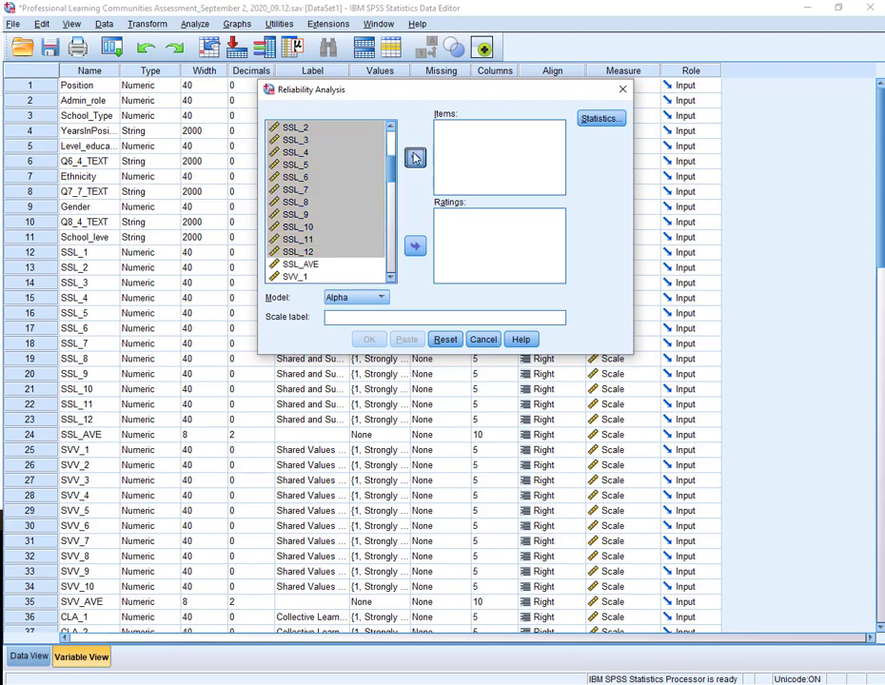
click(415, 158)
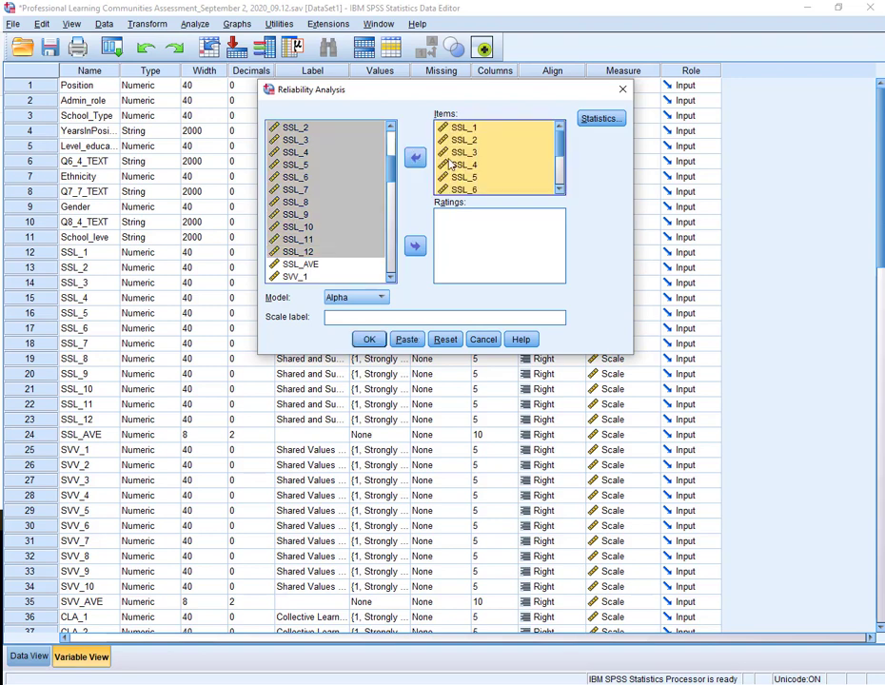
Step: Run the reliability analysis on the SSL items with the Alpha model and default statistics, and maximize the output window
click(599, 119)
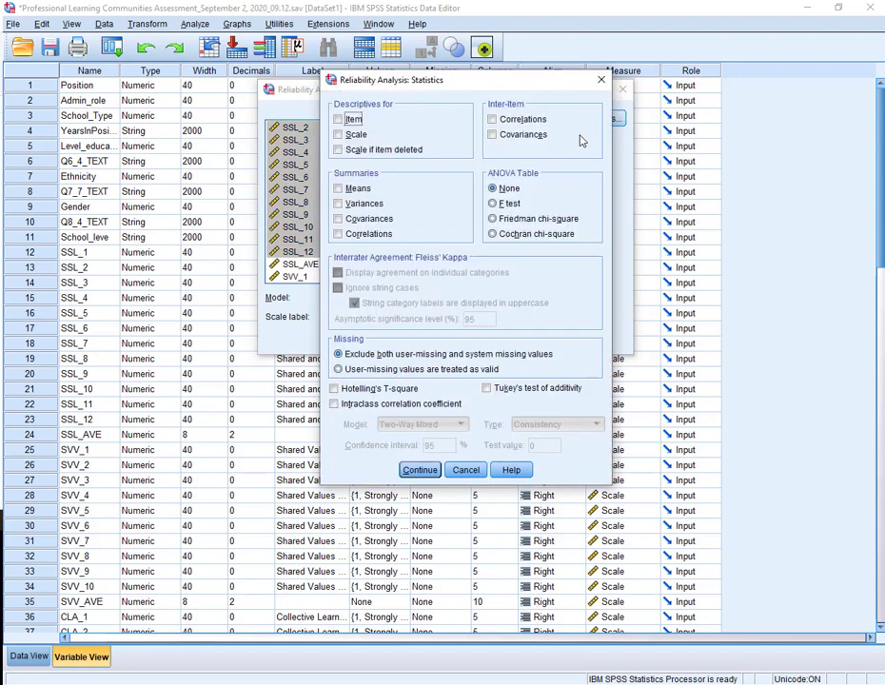
click(601, 80)
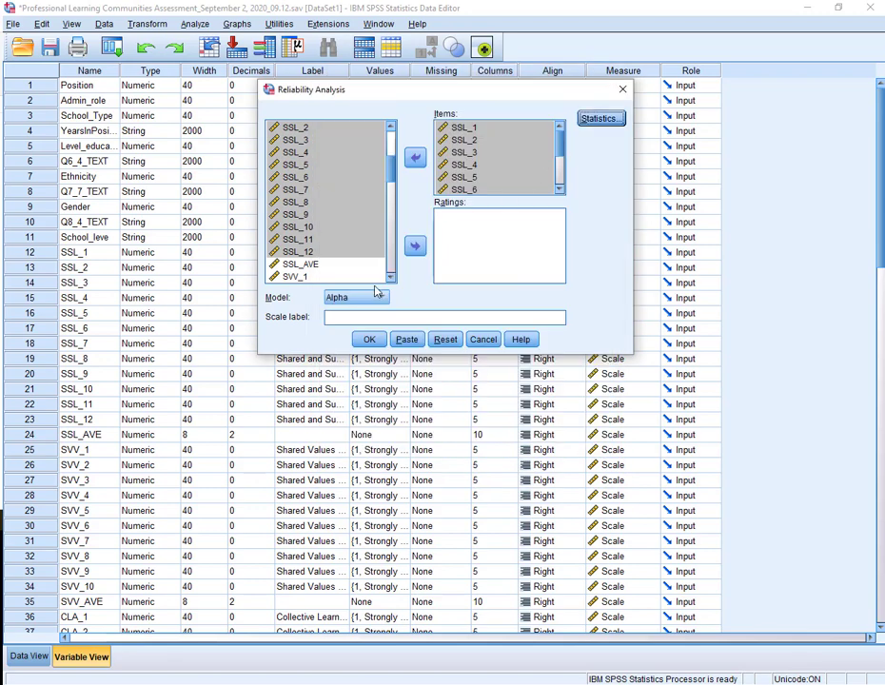
click(369, 338)
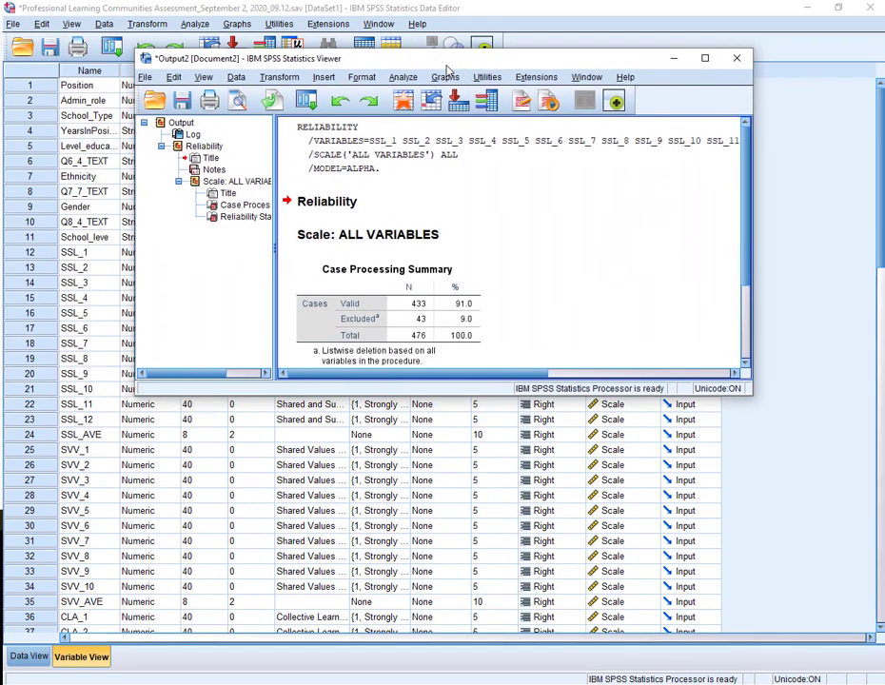
click(712, 59)
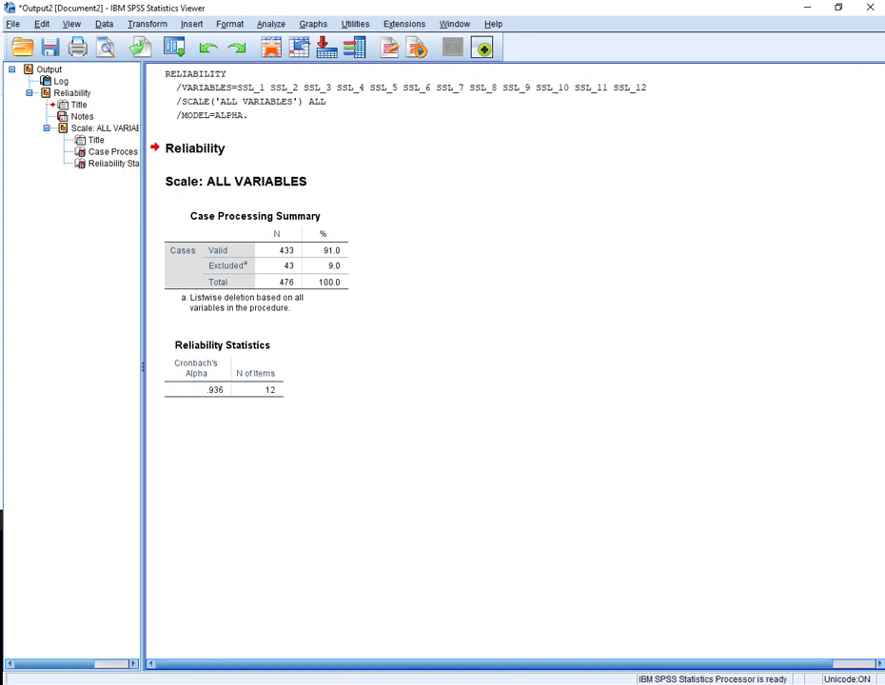
Step: Return to the Data Editor and look through the remaining dimensions' items and averages in the variable list
click(272, 49)
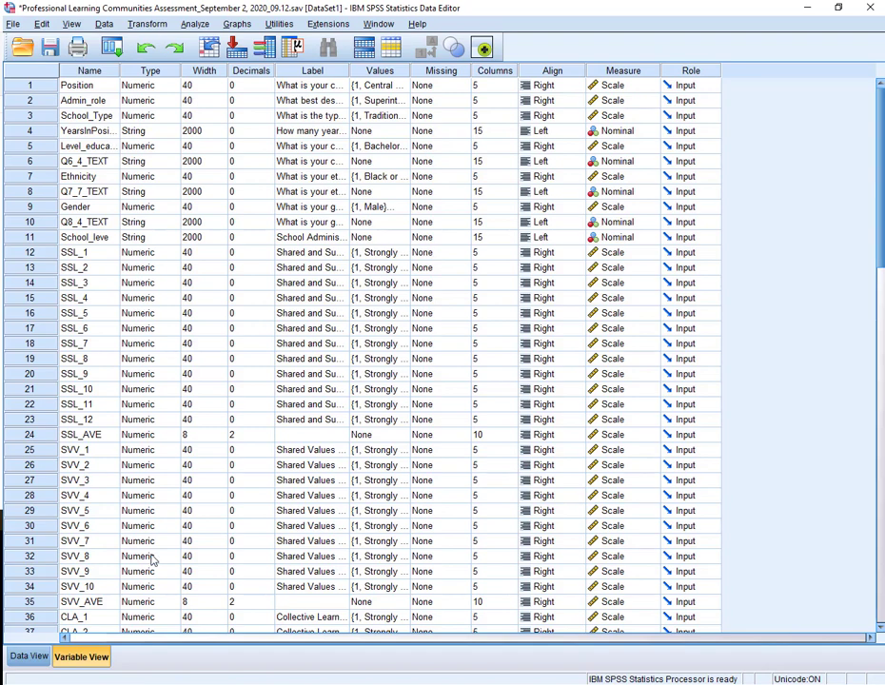
scroll(150, 562, down, 7)
scroll(150, 568, down, 3)
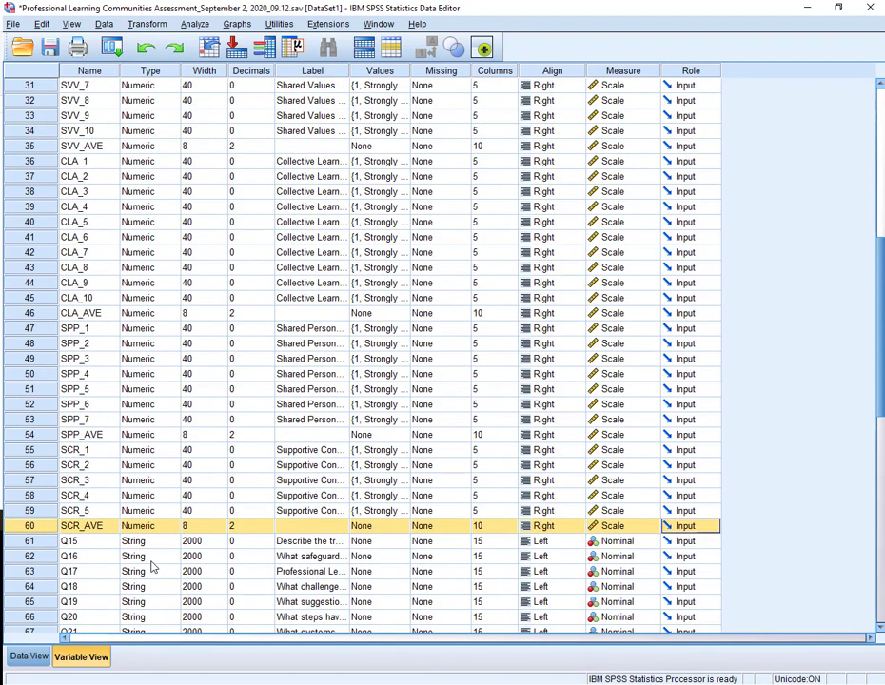
scroll(150, 568, down, 2)
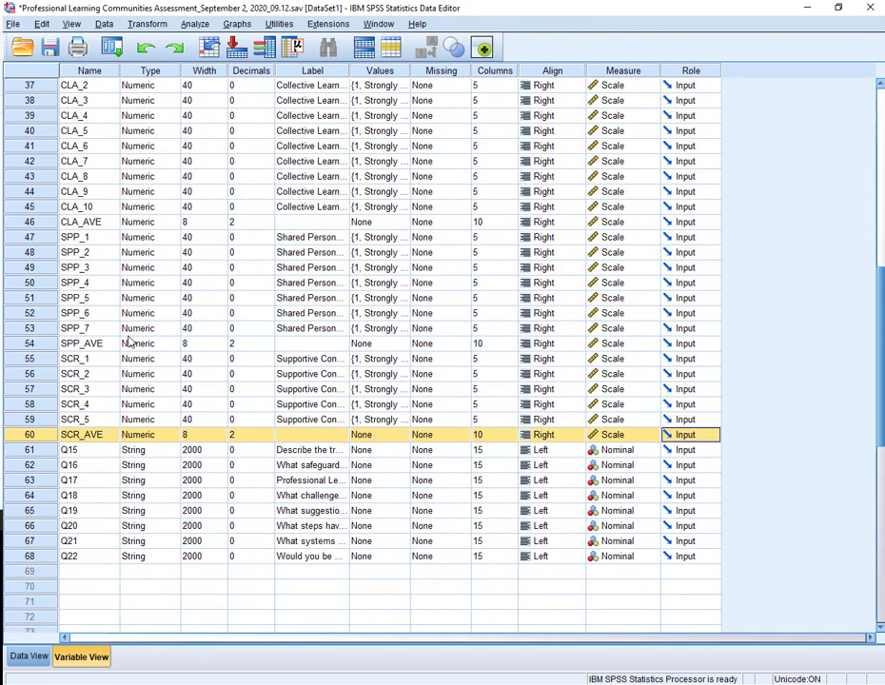
scroll(122, 348, up, 9)
scroll(119, 350, up, 3)
scroll(119, 350, down, 13)
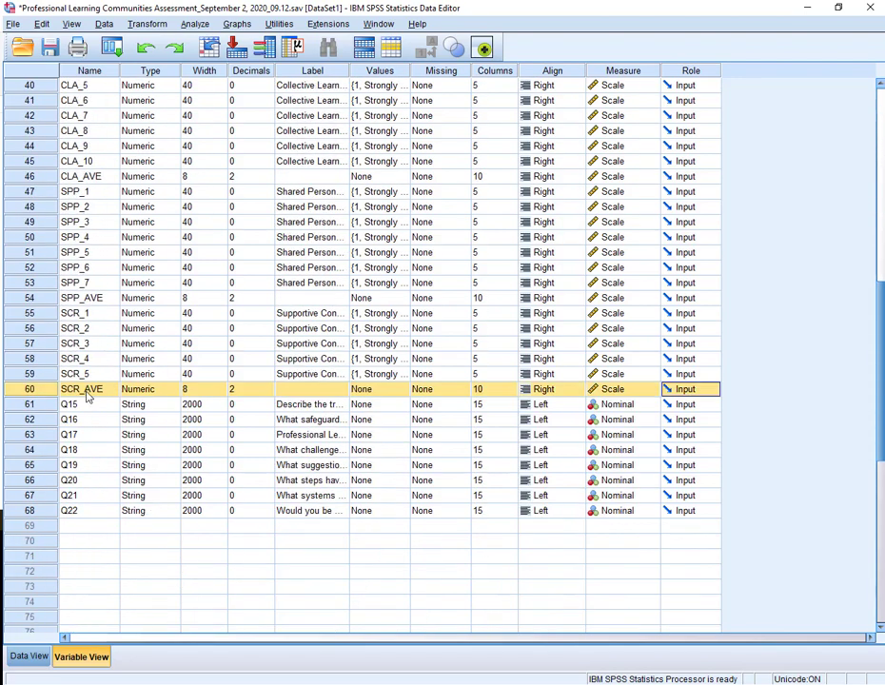
scroll(90, 390, up, 11)
scroll(84, 399, up, 2)
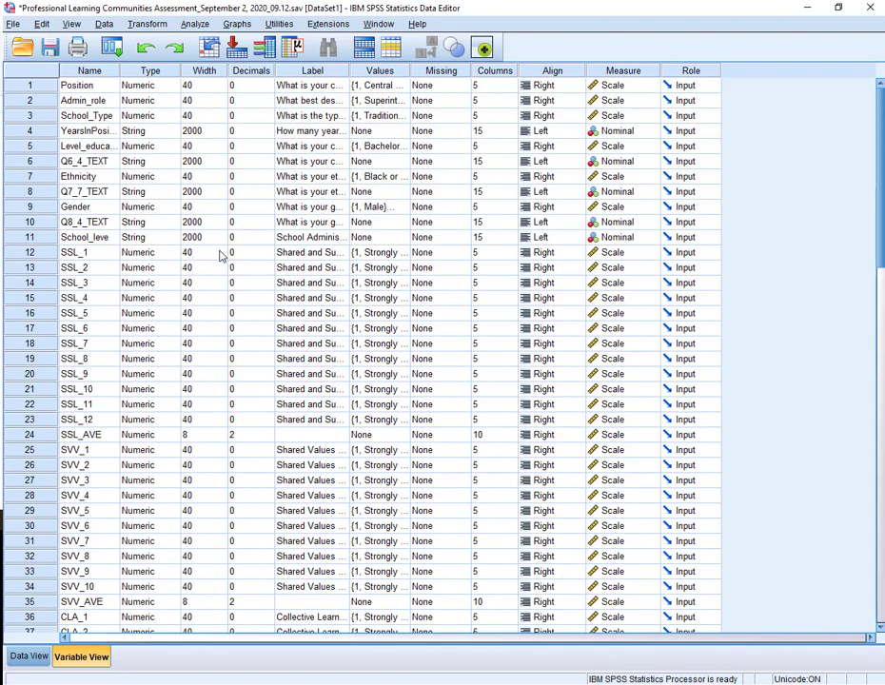